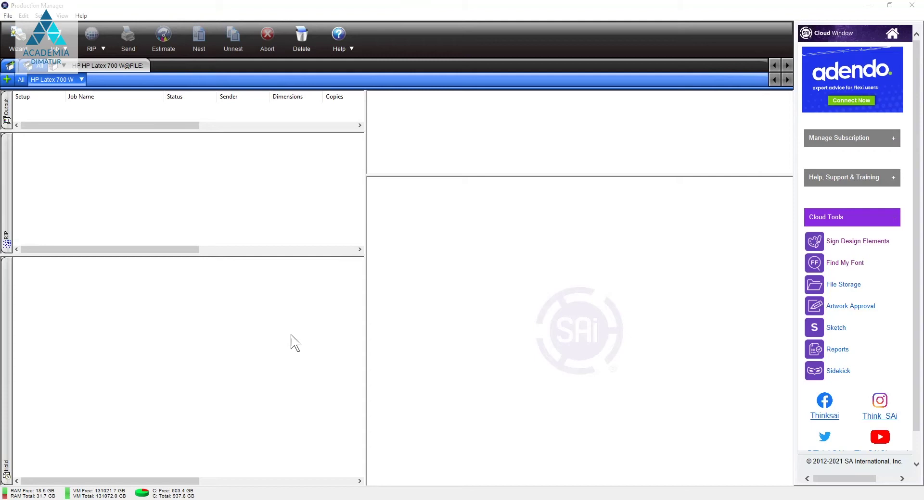
Queue Boom Vector White UF (1).pdf on the HP Latex 700 W setup and open its job properties.
click(80, 84)
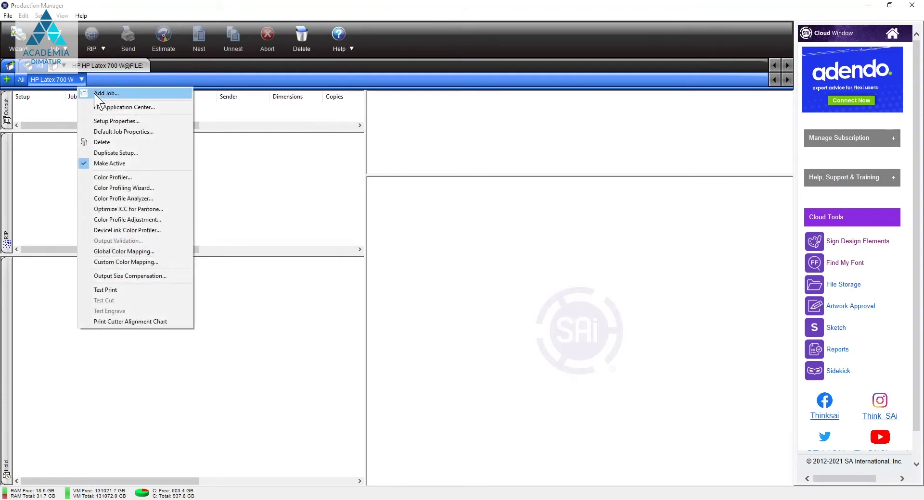
click(97, 93)
click(394, 254)
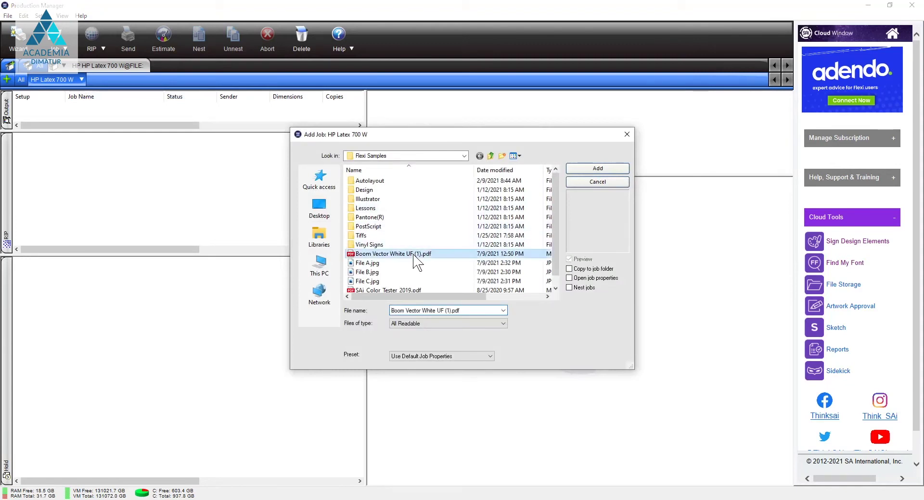
click(591, 168)
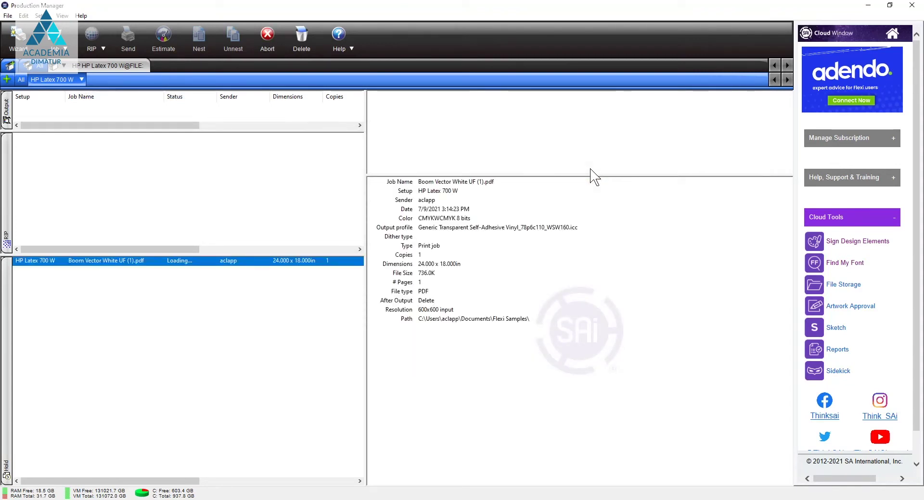
double_click(121, 262)
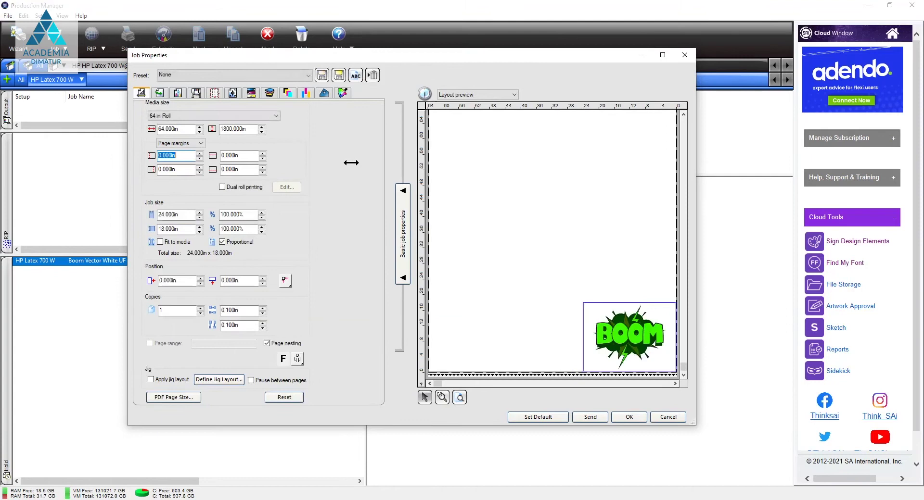
Set the output profile to Generic Transparent Self-Adhesive Vinyl WUF60, giving CMYKW 8-bit colour.
click(178, 93)
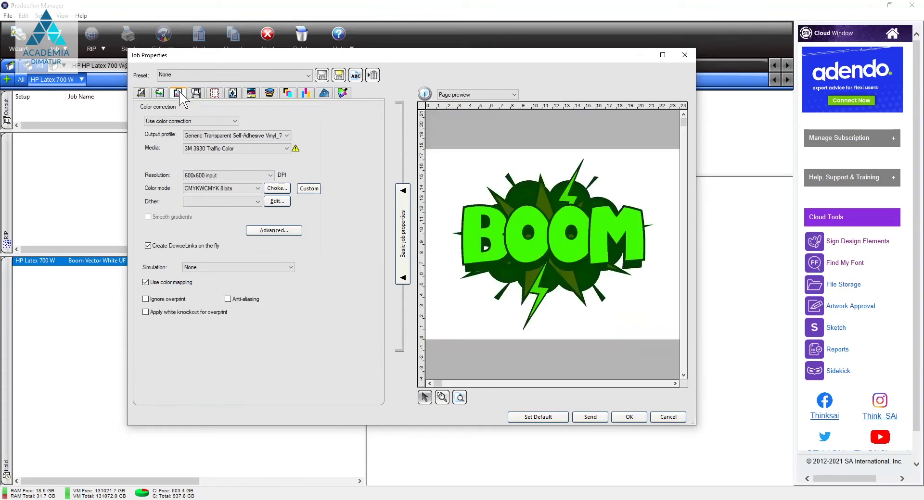
click(287, 135)
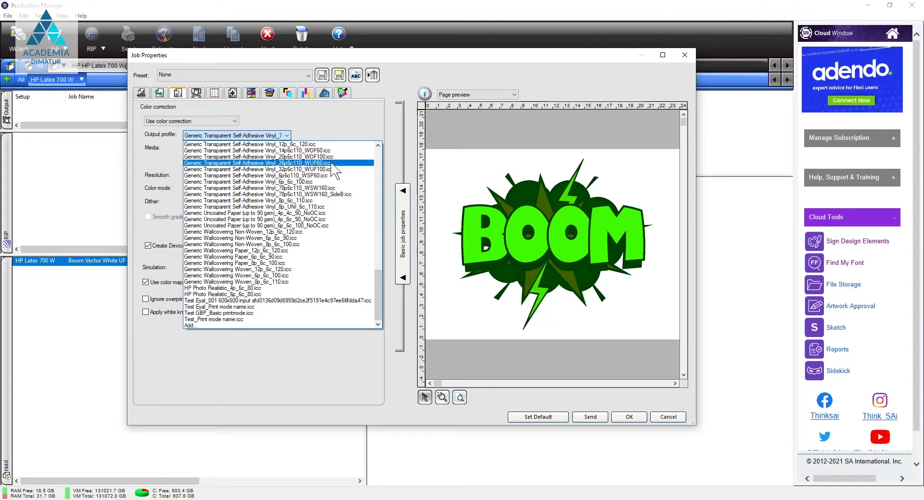
click(321, 165)
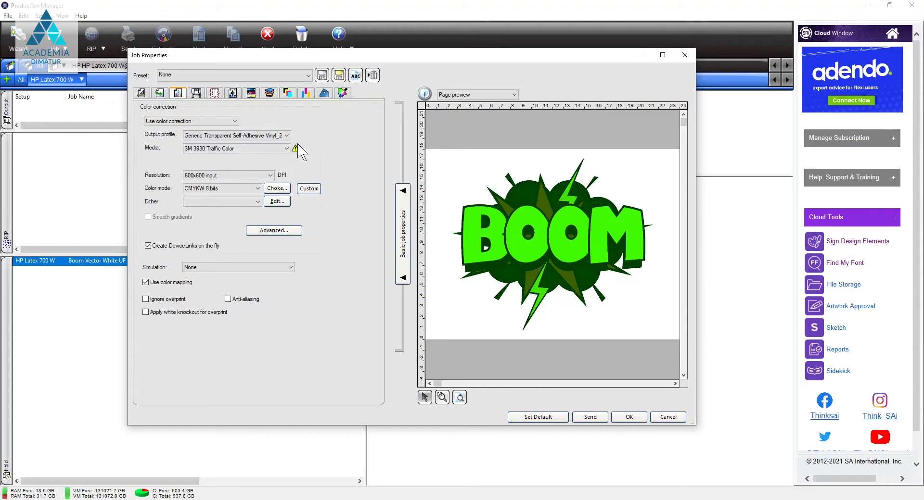
click(286, 135)
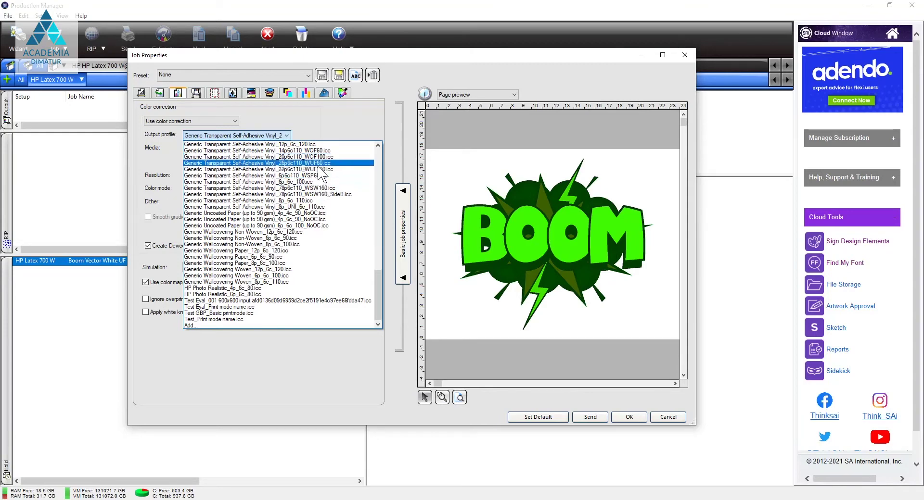
click(315, 168)
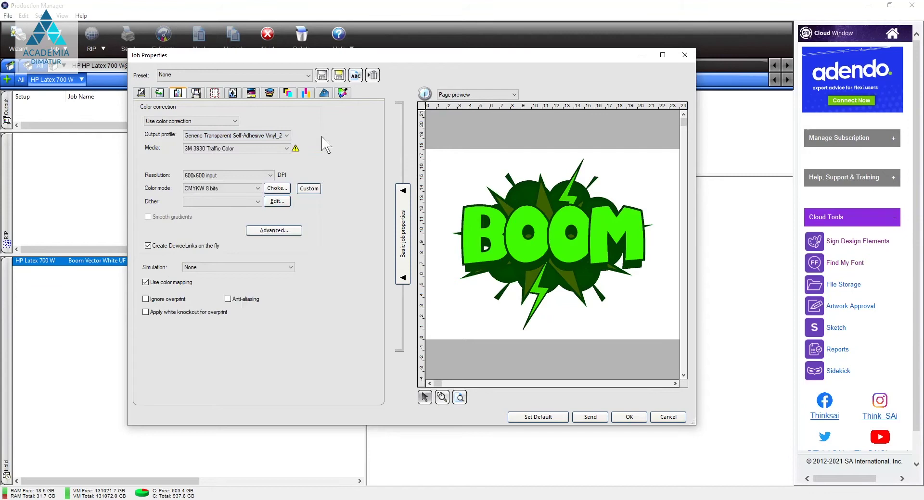
Show the job's separation channels and select the White channel.
click(268, 94)
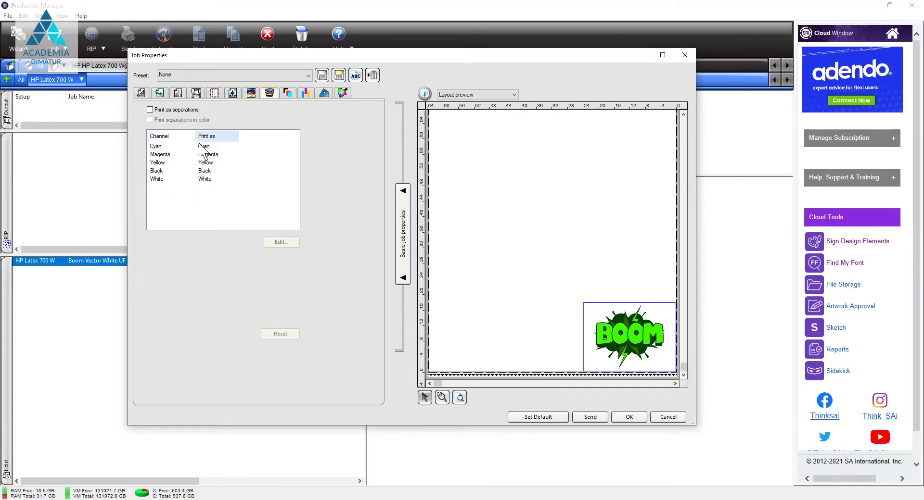
click(205, 180)
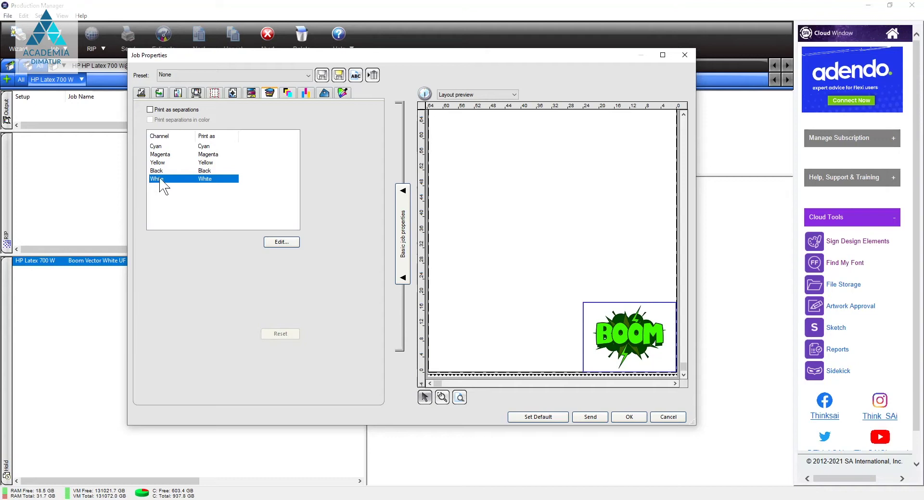
click(283, 242)
click(381, 207)
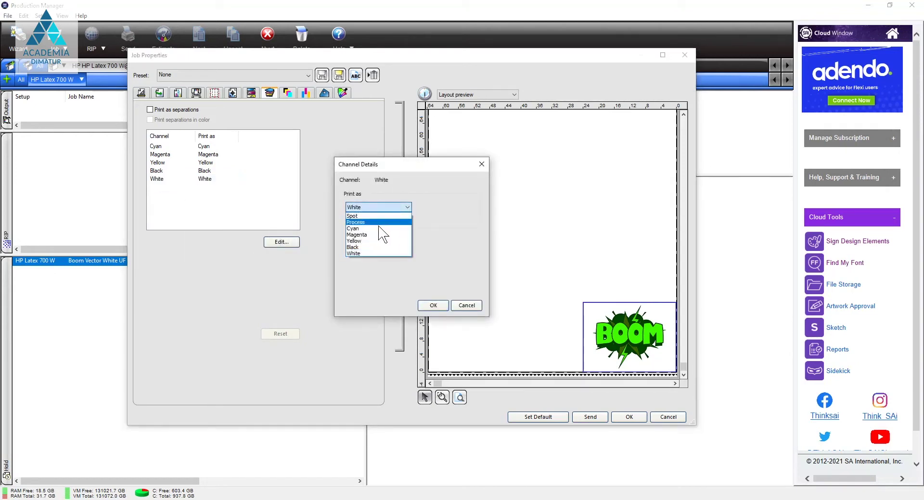
click(384, 274)
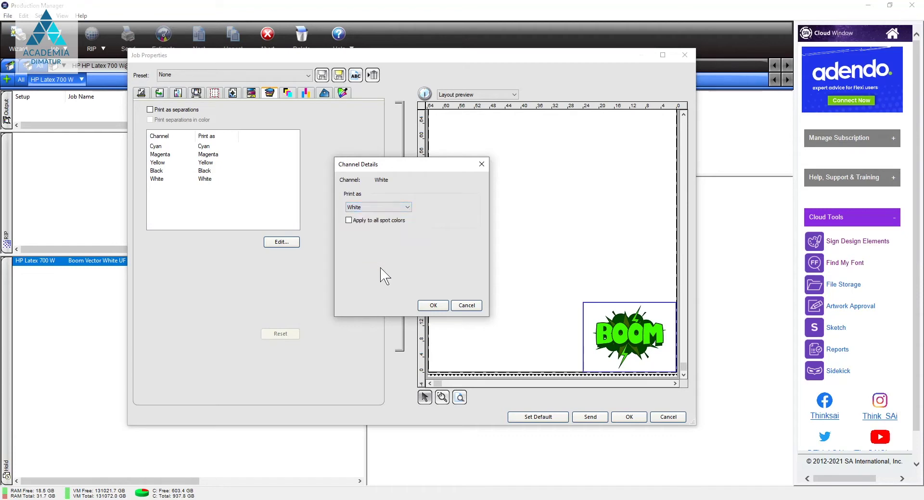
click(399, 208)
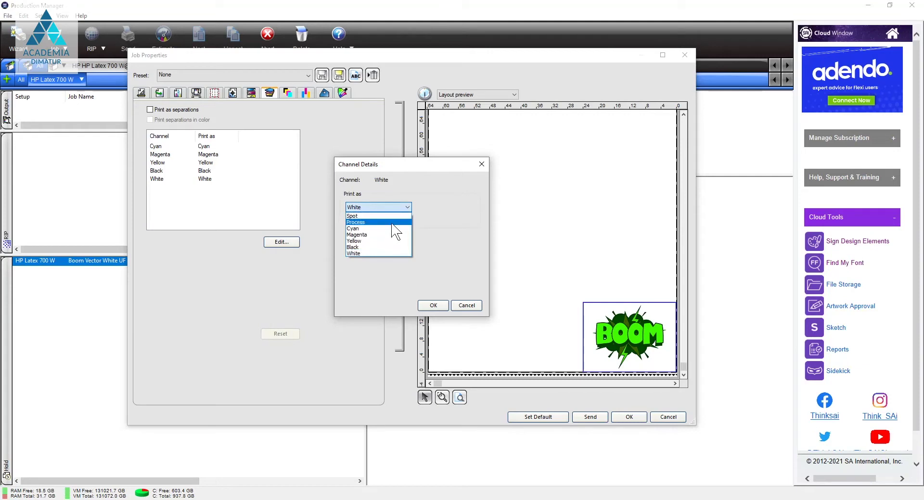
click(379, 254)
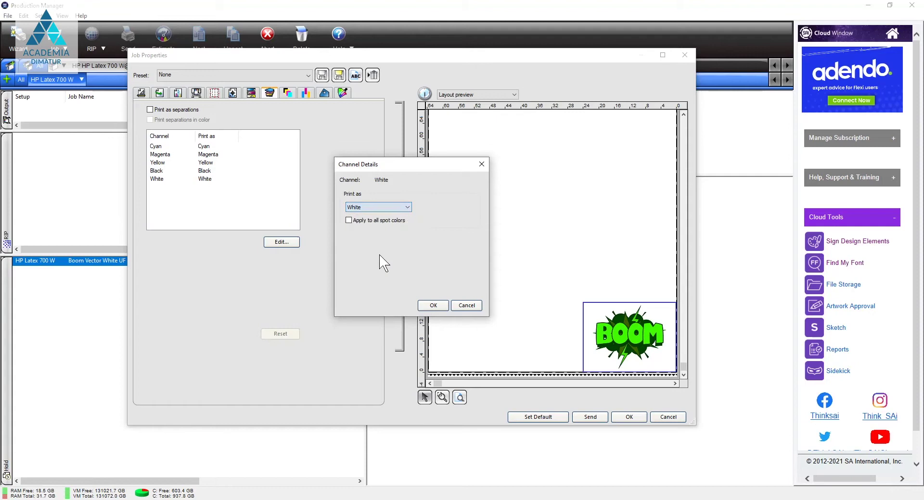
click(433, 305)
click(433, 306)
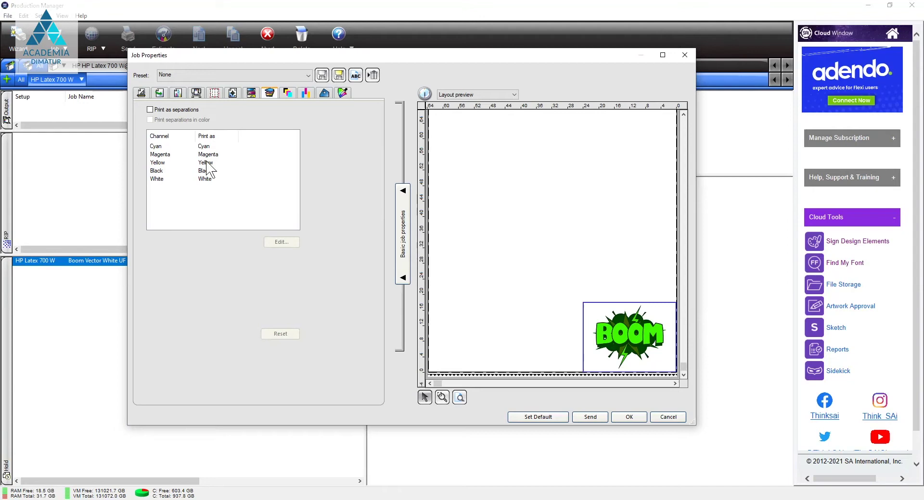
Turn on output channel preview and toggle the Cyan, Magenta and Yellow channels.
click(288, 93)
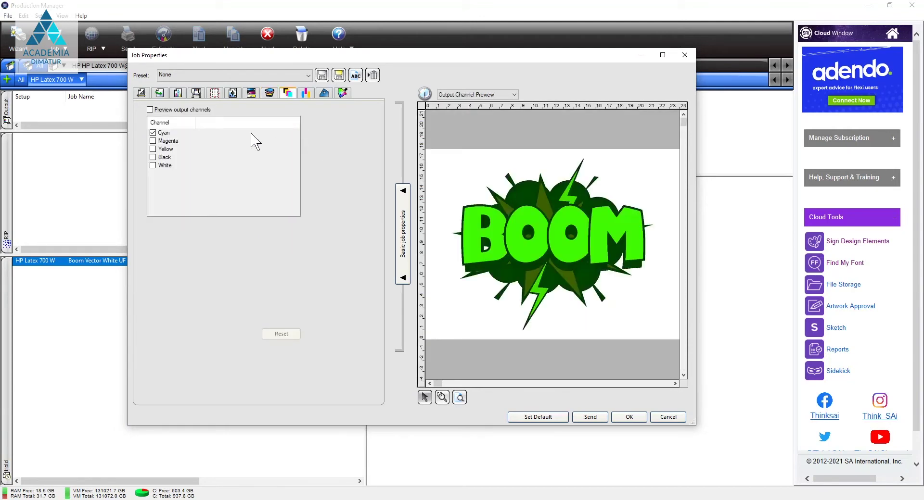
click(150, 110)
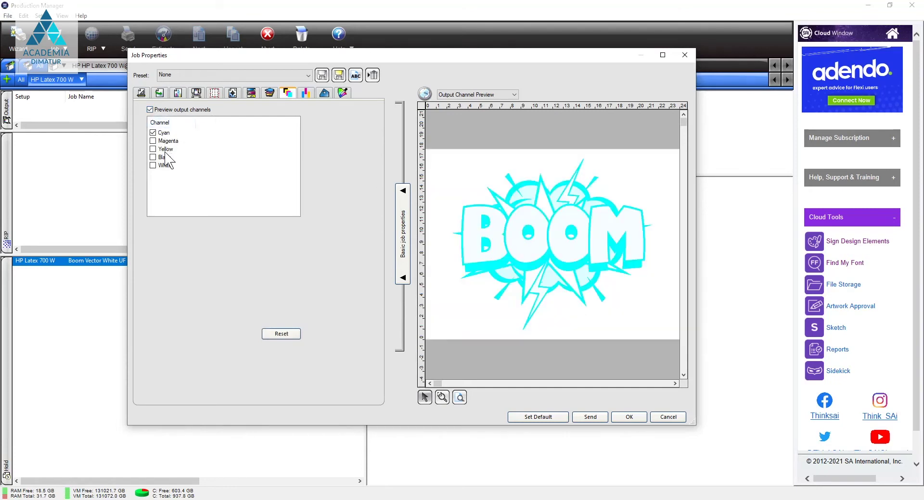
click(153, 141)
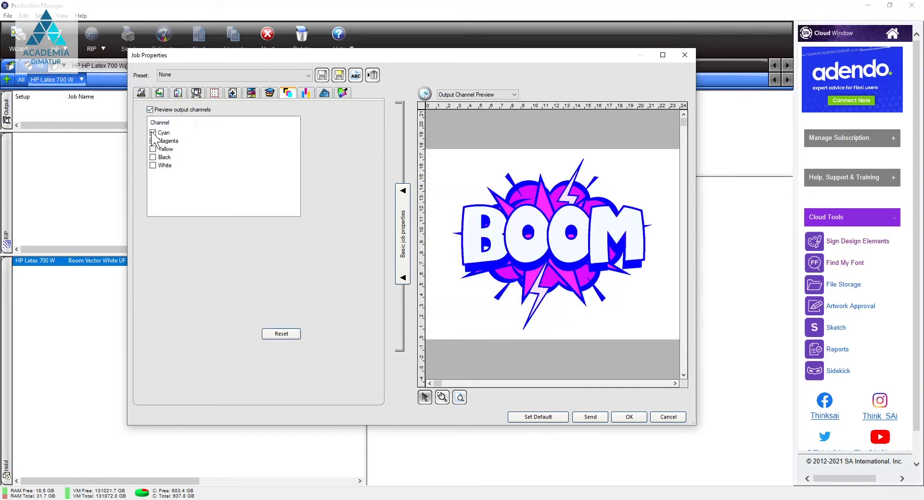
click(153, 133)
click(152, 149)
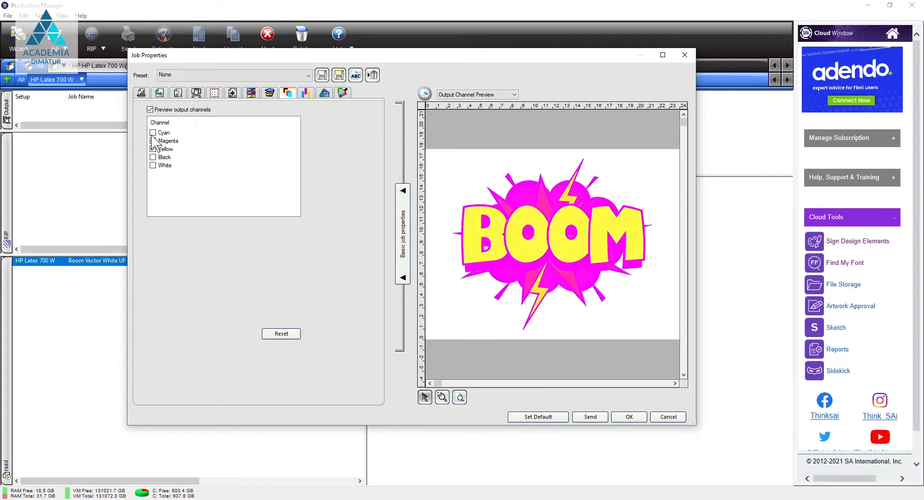
click(153, 132)
Check the Black channel, isolate the White layer, then restore the full-colour preview.
click(153, 141)
click(153, 133)
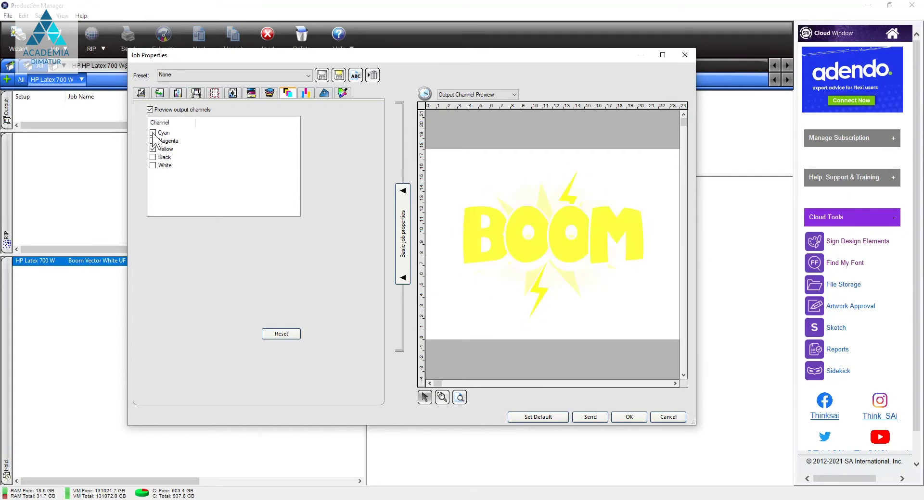
click(153, 157)
click(153, 149)
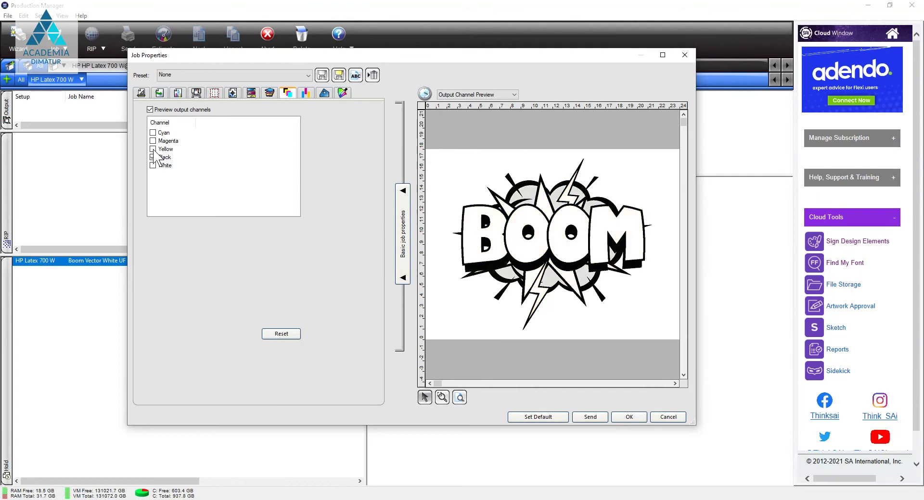
click(153, 158)
click(153, 166)
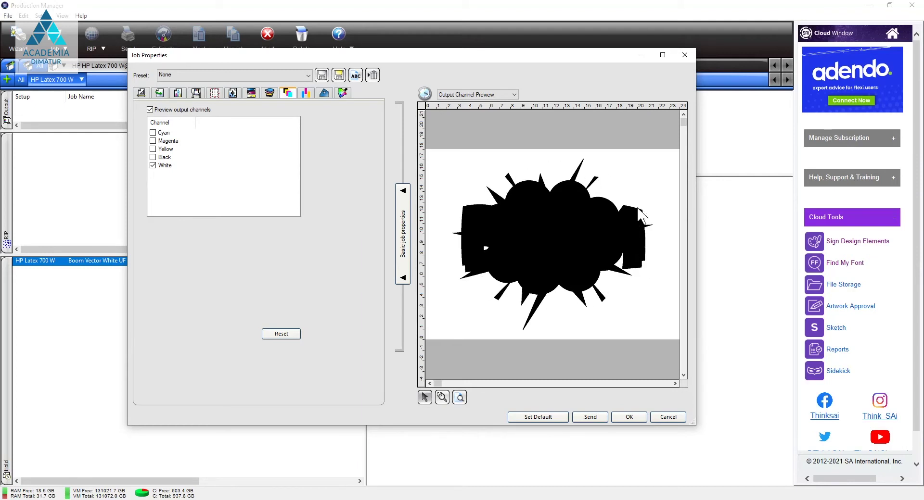
click(152, 165)
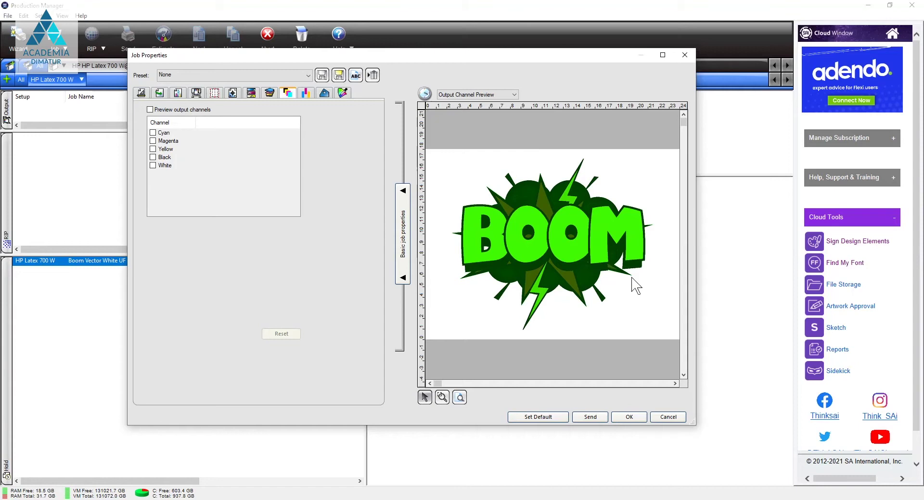
Cancel the BOOM properties, queue Dolls.tif from the Tiffs folder, and open its properties.
click(667, 417)
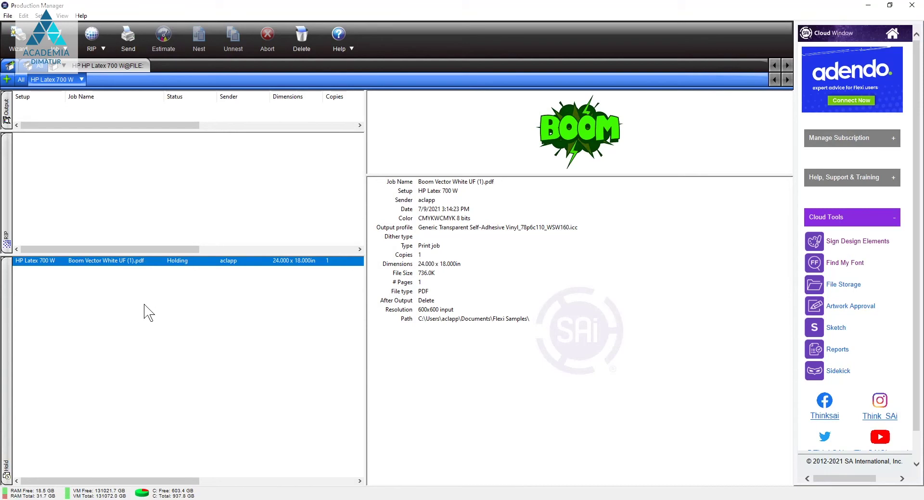
click(81, 80)
click(114, 93)
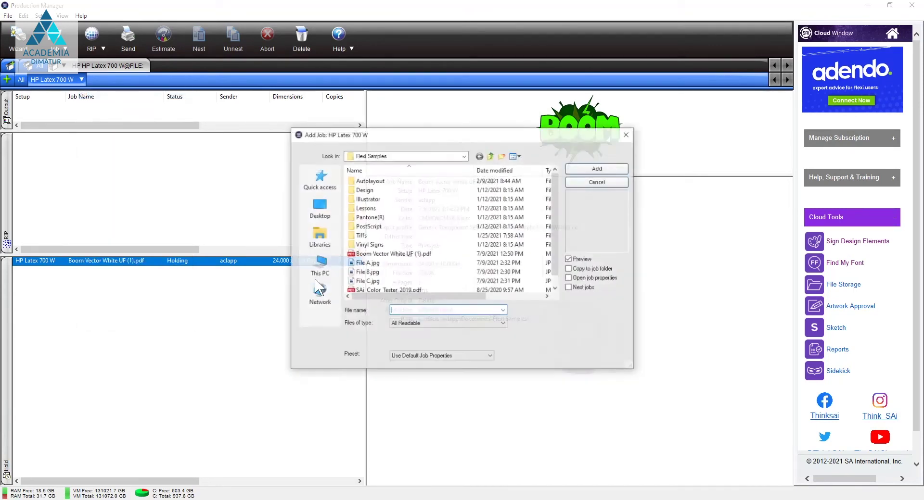
double_click(368, 235)
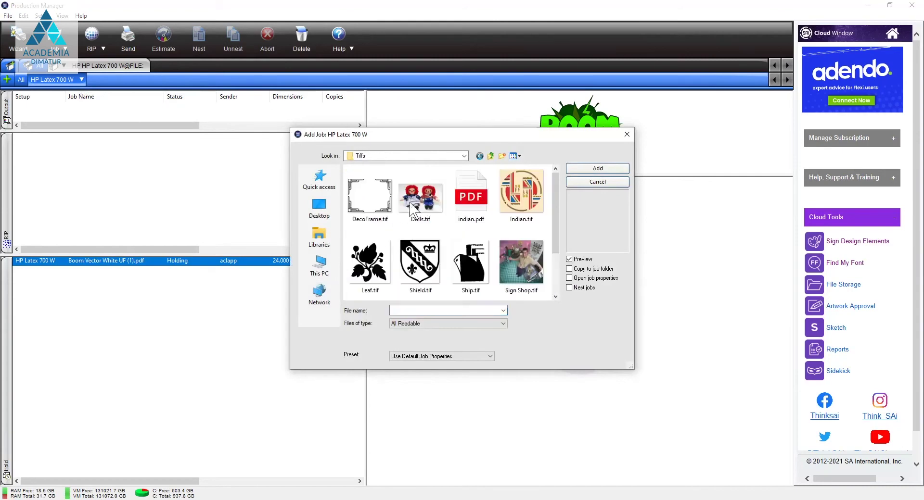
click(421, 195)
click(597, 166)
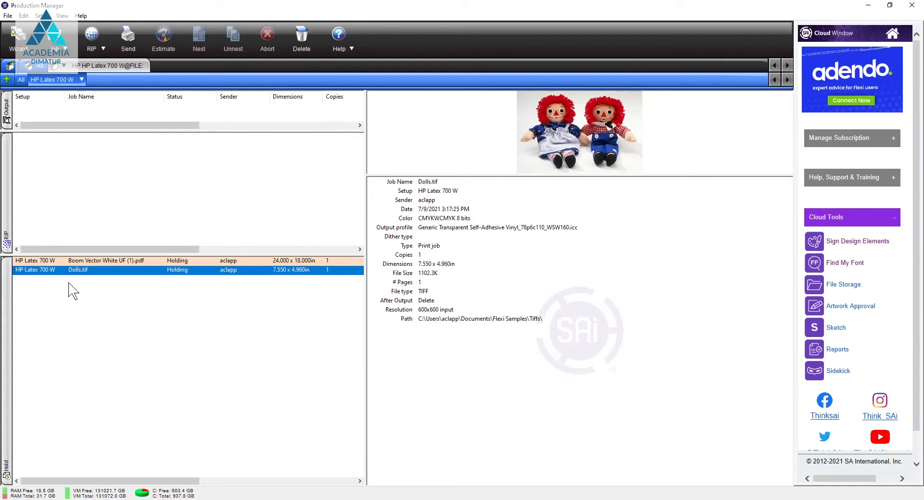
double_click(75, 272)
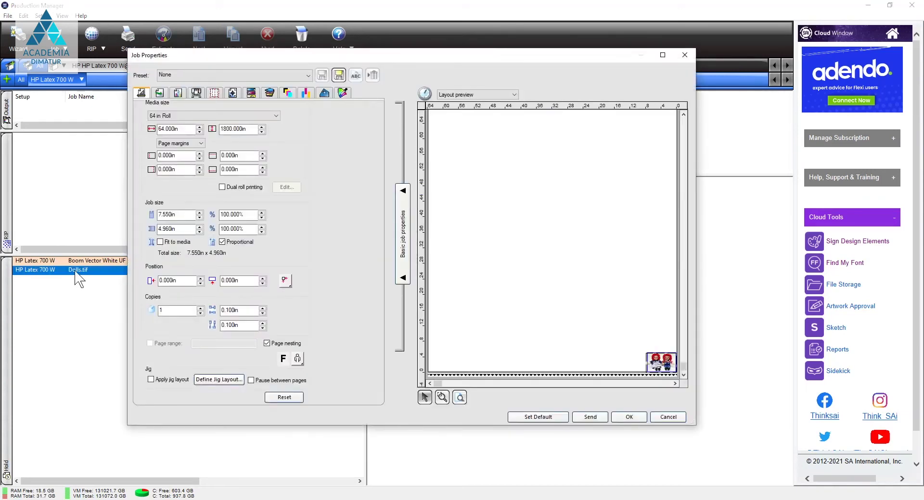
Give the Dolls.tif job the Generic Transparent Self-Adhesive Vinyl WSW output profile.
click(178, 93)
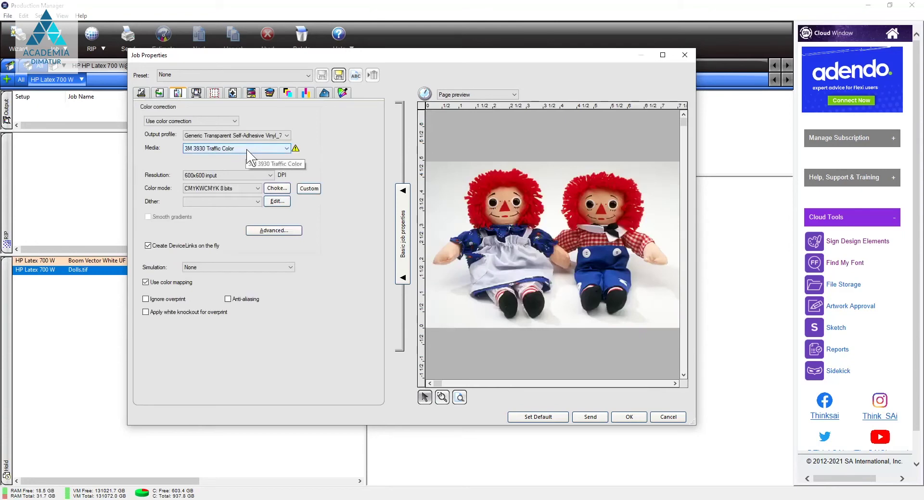
click(250, 135)
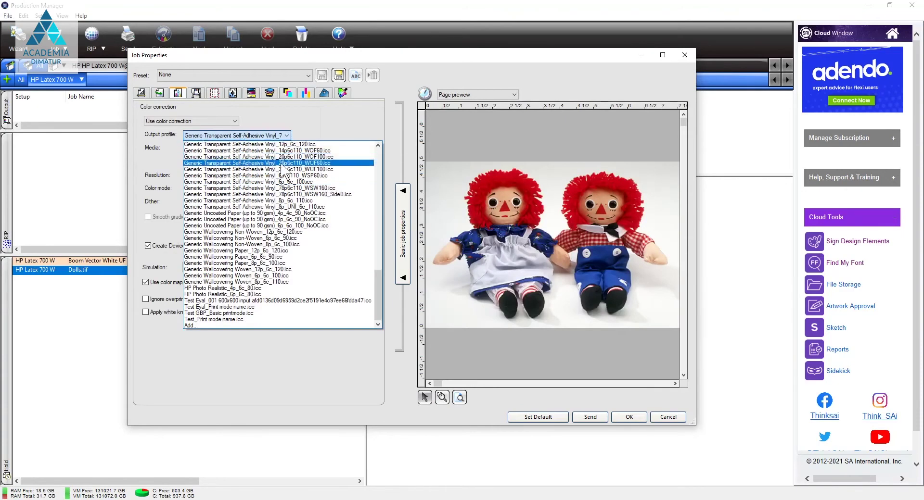
click(283, 163)
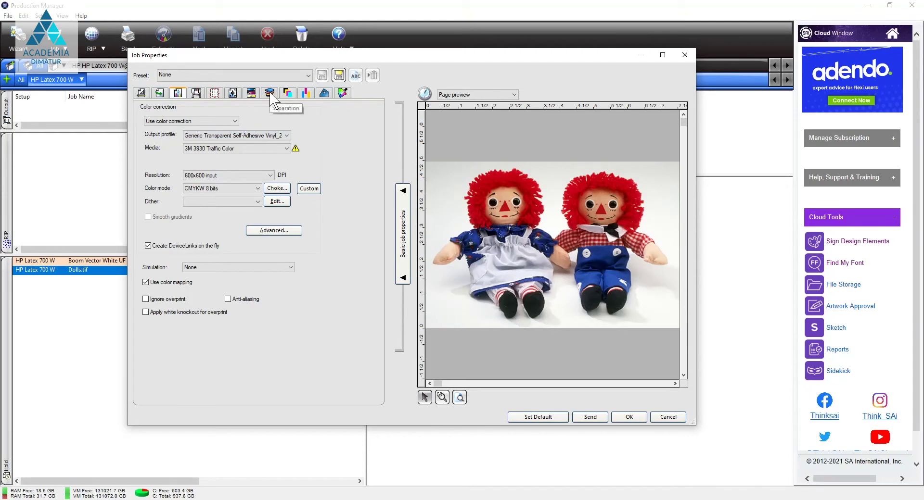
Preview only the White output channel of the Dolls.tif job.
click(287, 93)
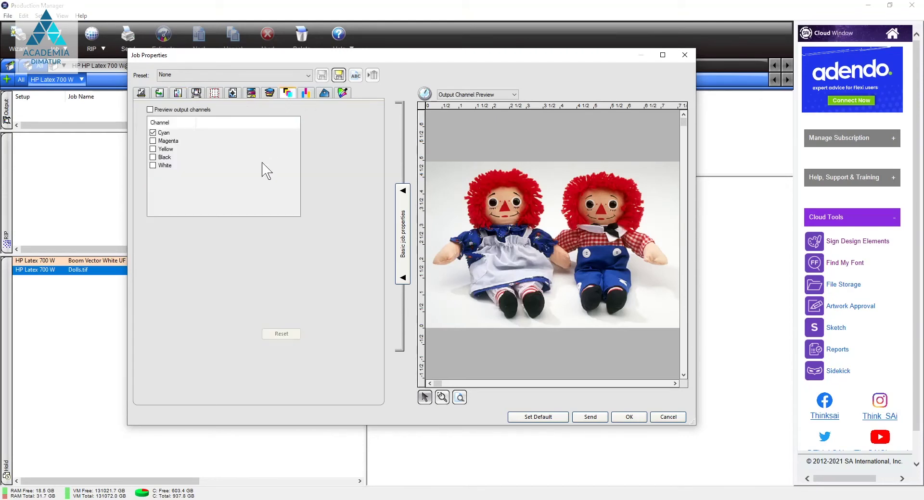
click(153, 133)
click(149, 109)
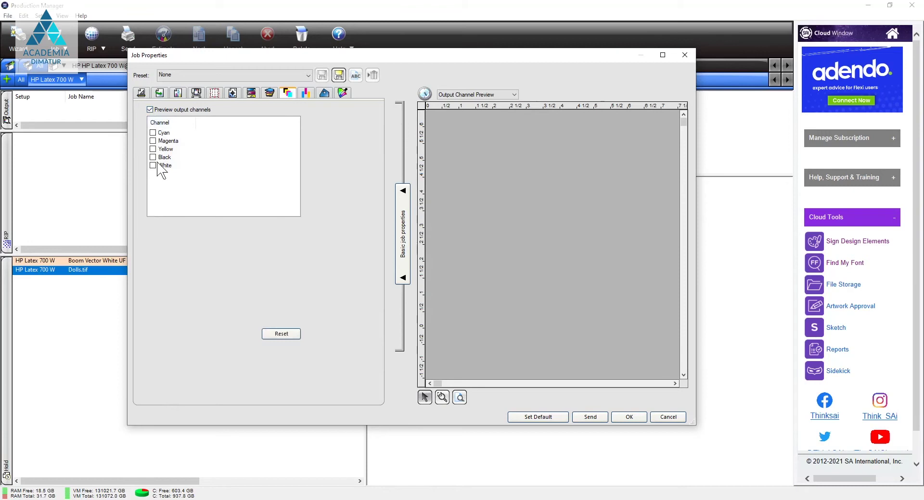
click(158, 165)
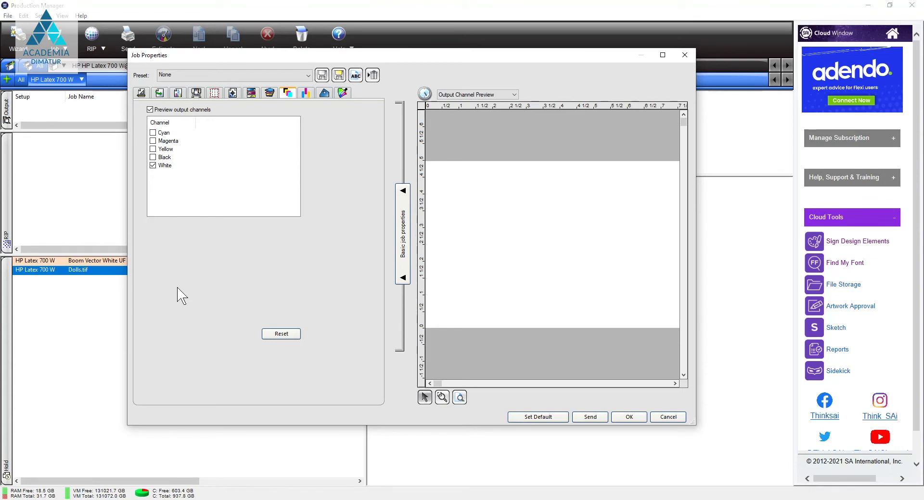
Set White type to Substrate and check the resulting White channel preview.
click(199, 94)
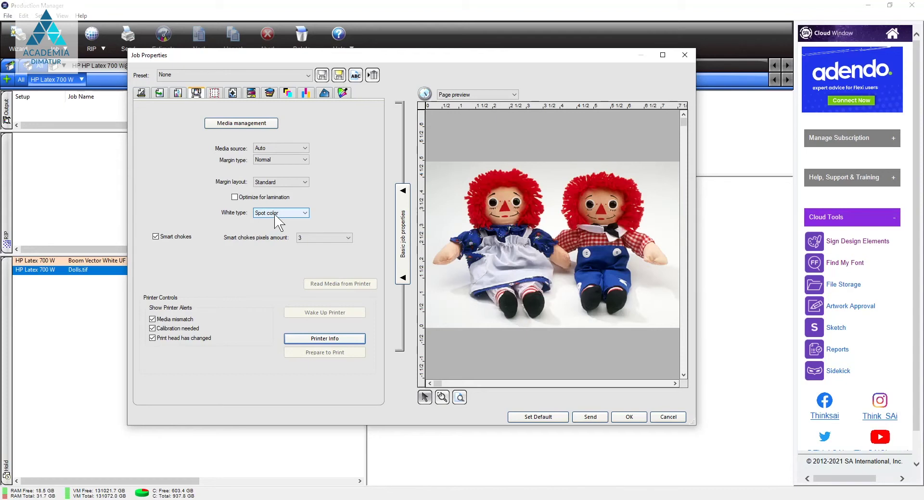
click(275, 215)
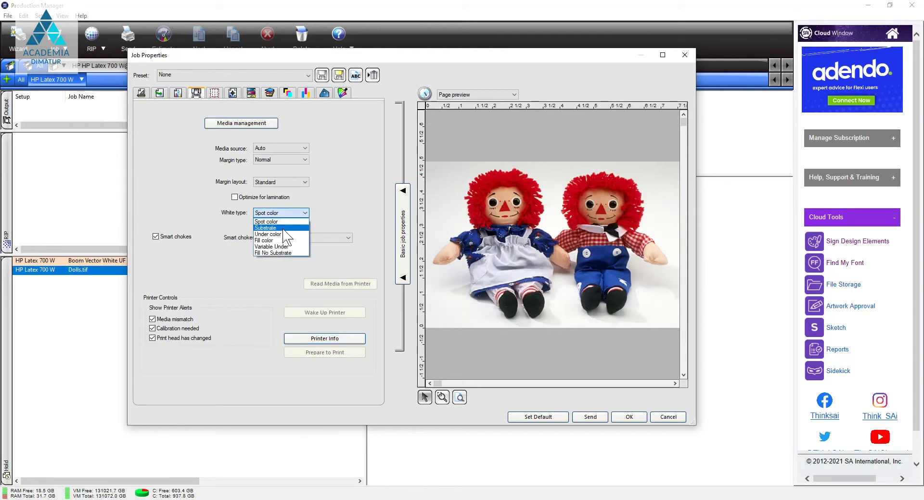
click(283, 228)
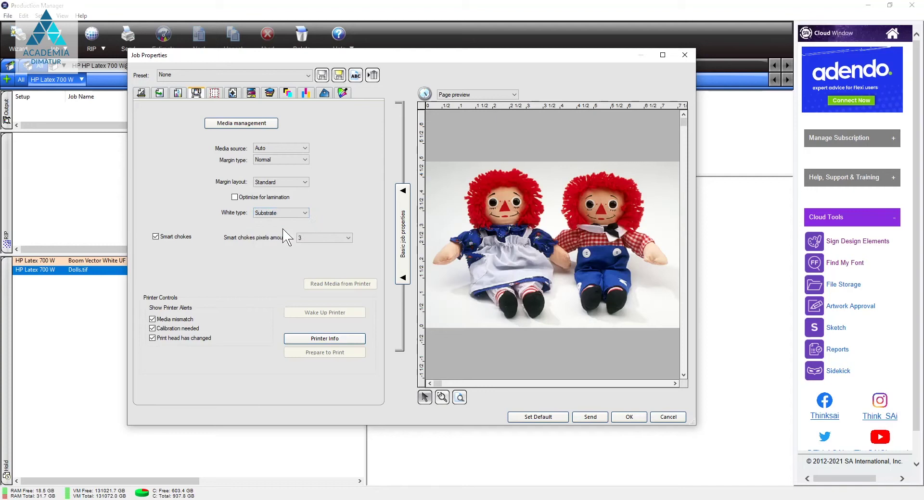
click(288, 92)
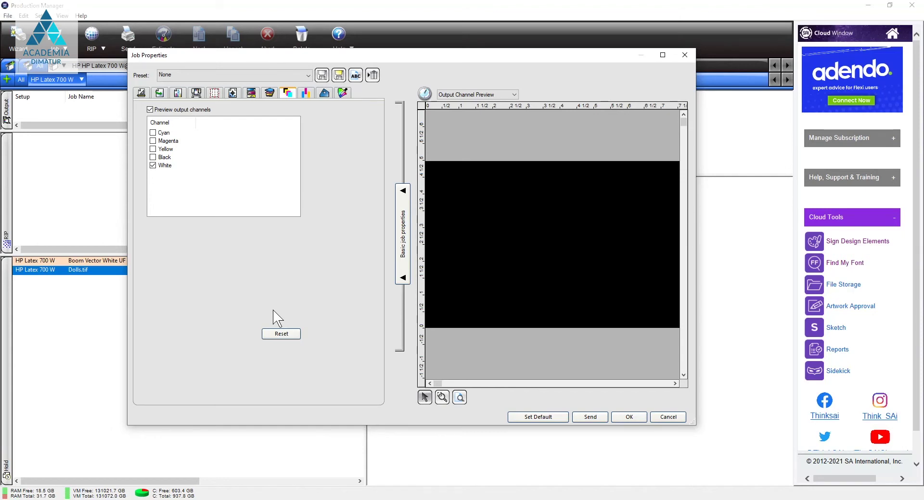
click(197, 94)
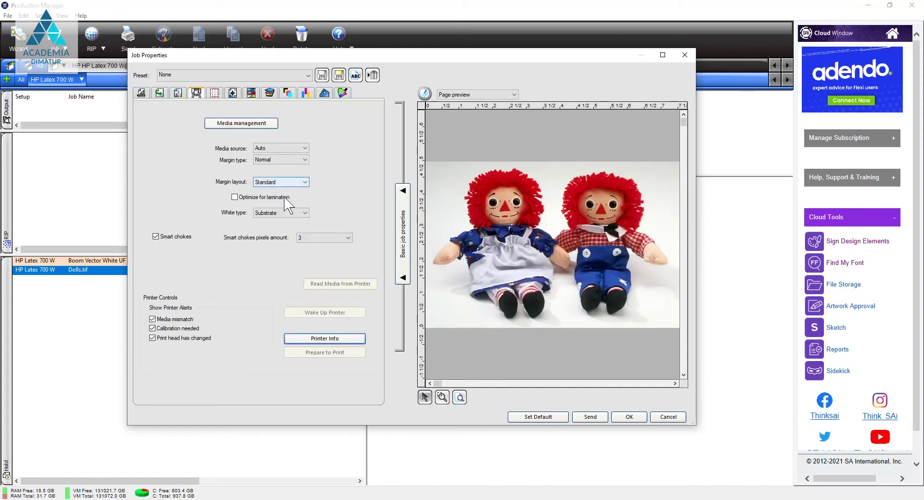
Preview the White channel with White type set to Variable Under.
click(285, 213)
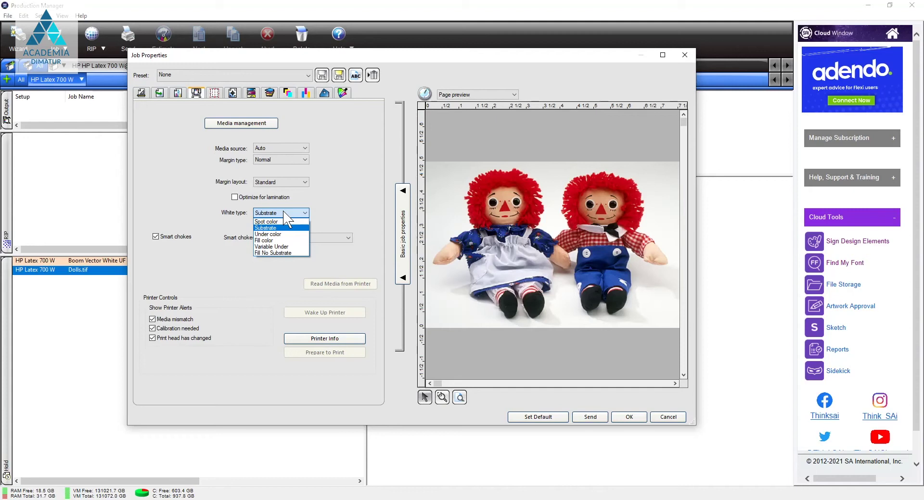
click(287, 246)
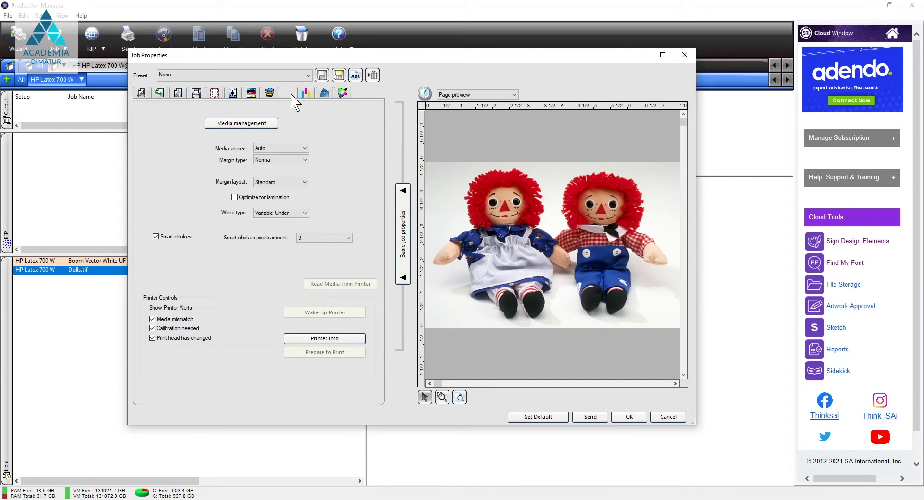
click(291, 94)
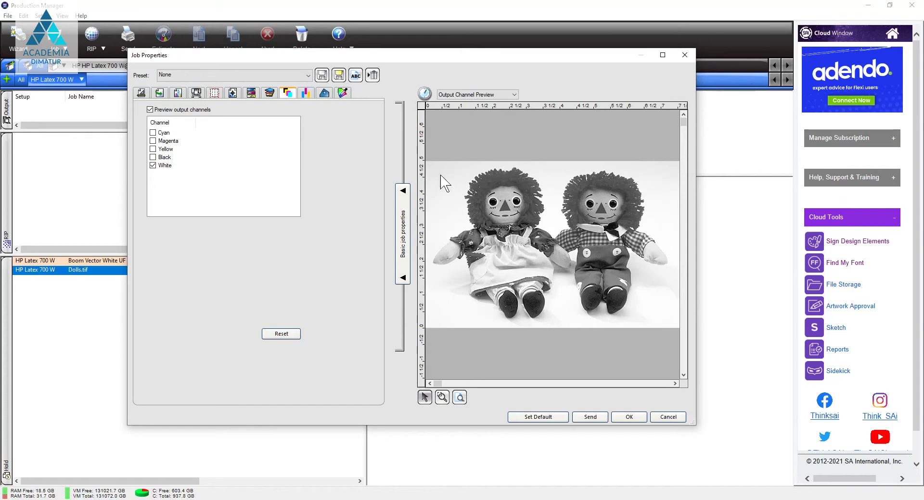
click(196, 93)
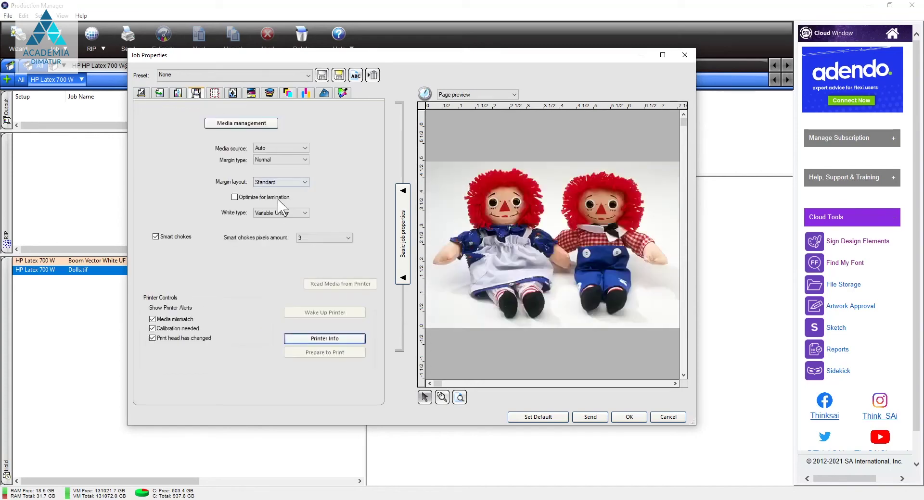
Preview the White channel with White type set to Fill color.
click(279, 212)
click(291, 241)
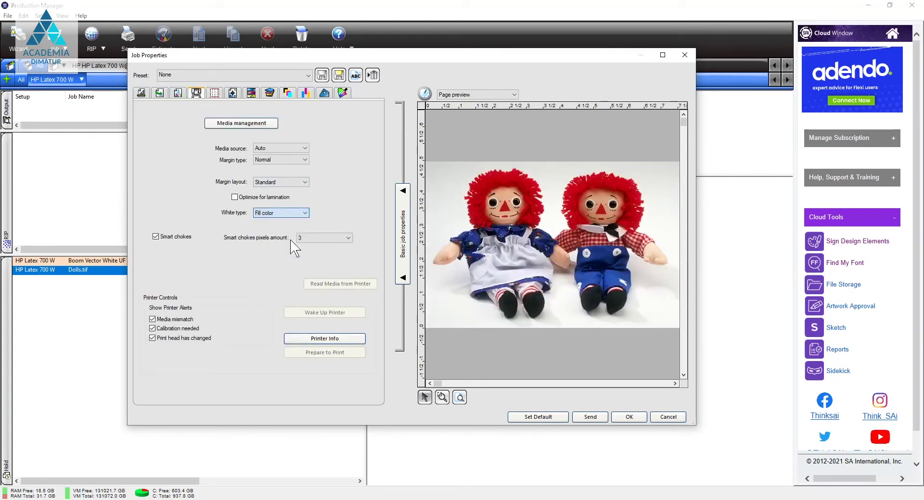
click(289, 92)
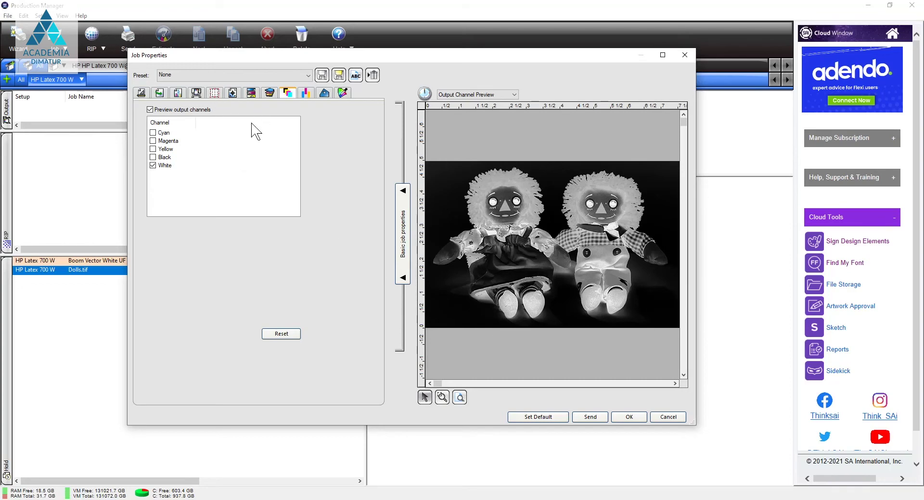
click(195, 93)
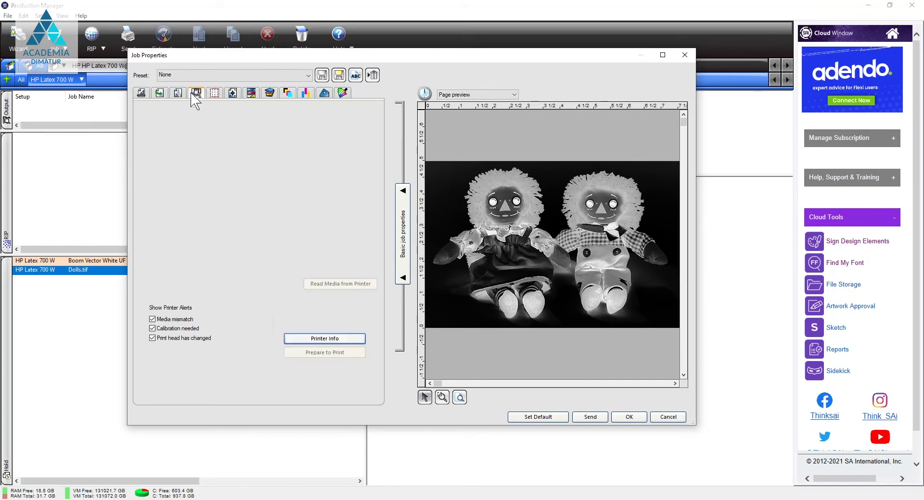
Switch White type back to Substrate and apply with OK.
click(283, 215)
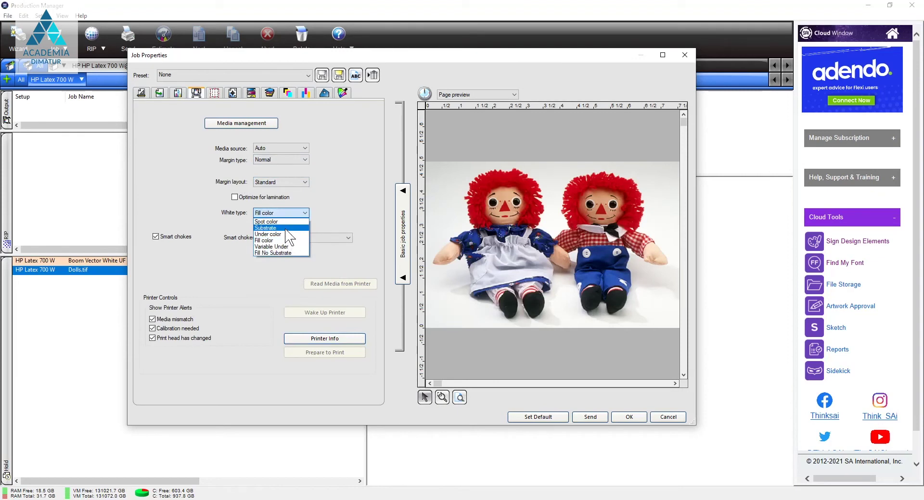
click(286, 228)
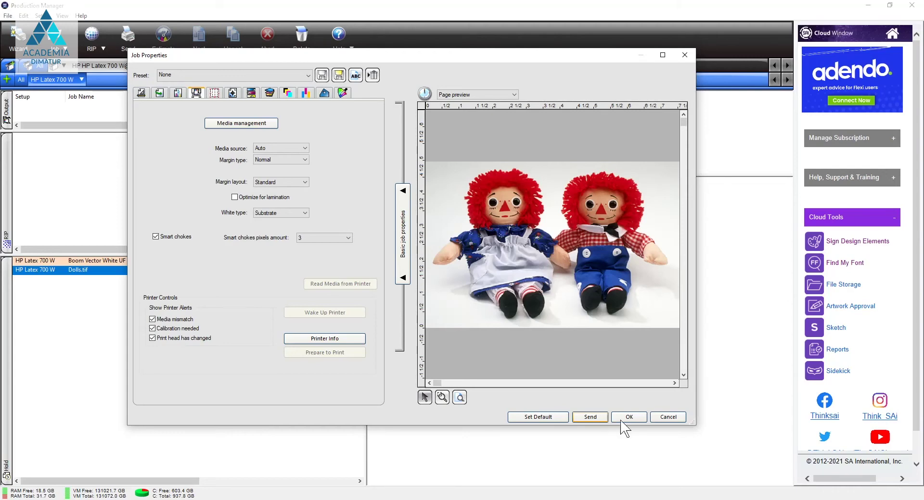
click(668, 419)
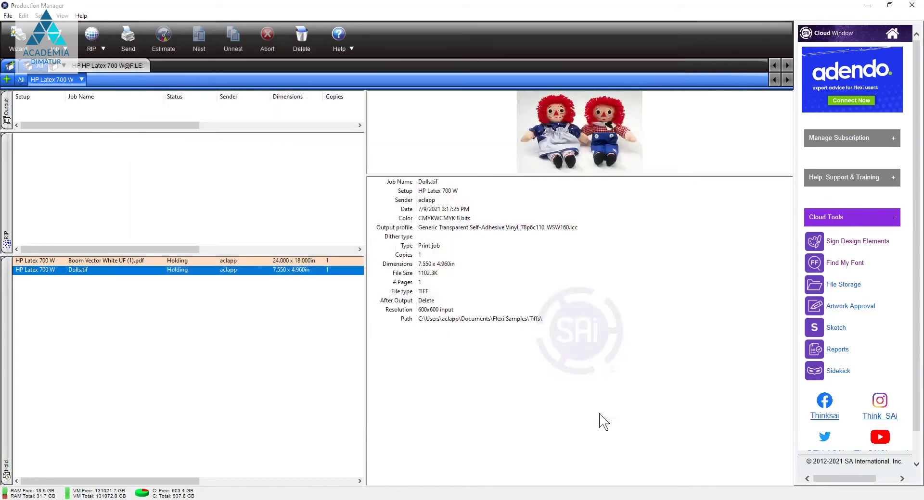
Delete the Dolls.tif job and split the BOOM job by layers.
right_click(80, 271)
click(102, 172)
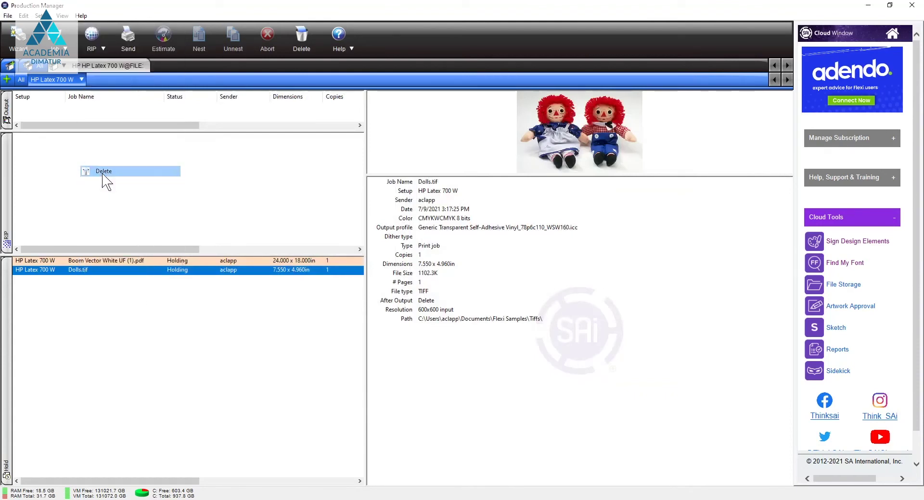
right_click(100, 262)
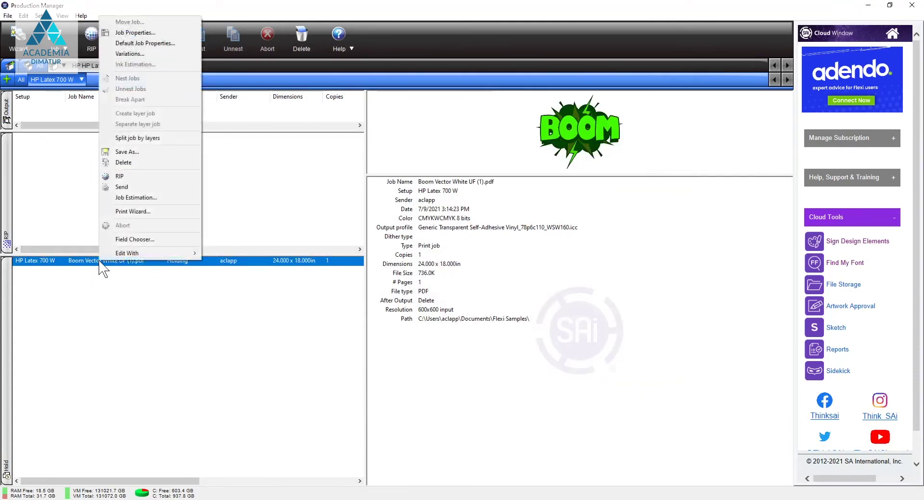
click(127, 139)
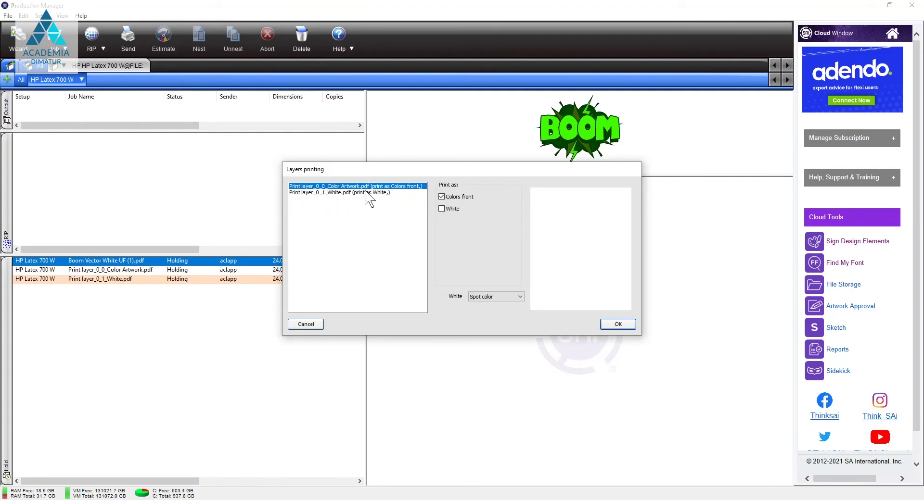
Make the White layer print as White instead of Colors front, and confirm.
click(334, 193)
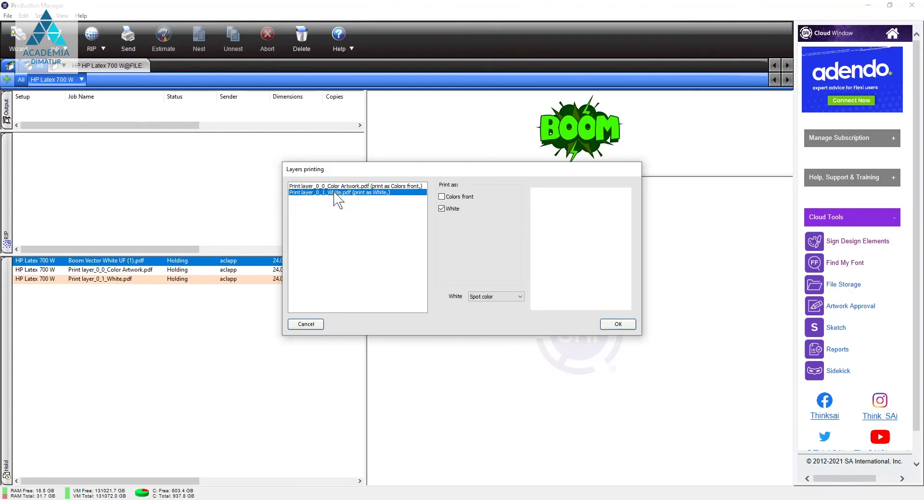
click(441, 208)
click(611, 323)
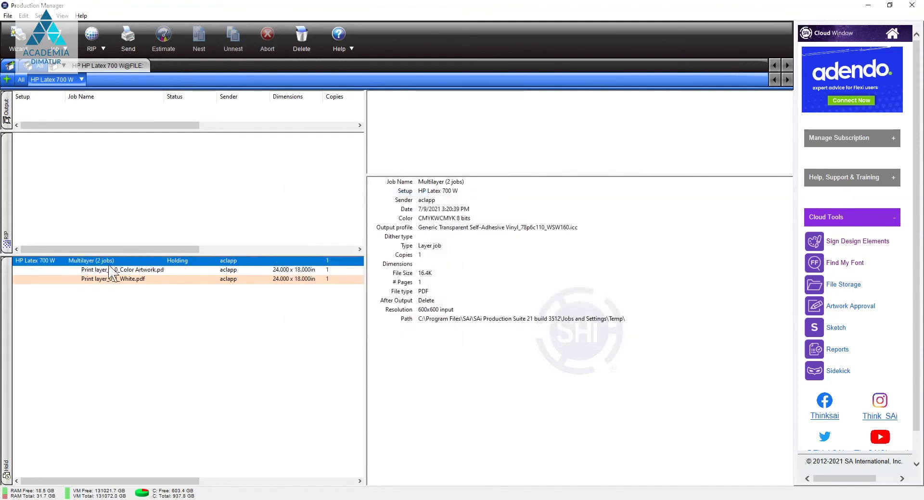
Open the Multilayer job's properties and choose the transparent vinyl profile with white ink.
double_click(89, 263)
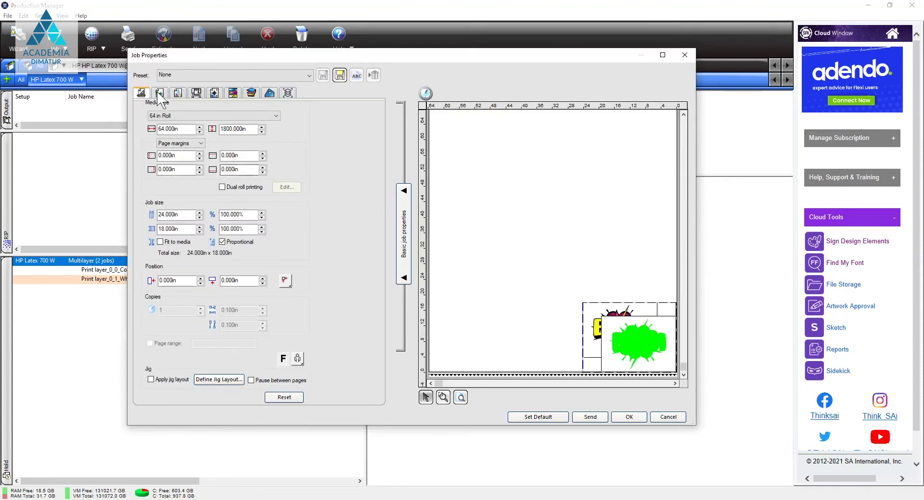
click(177, 93)
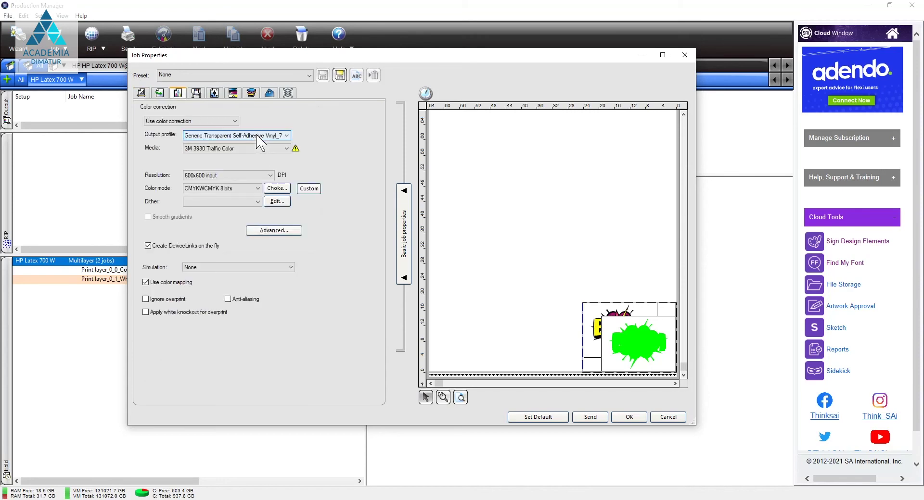
click(260, 135)
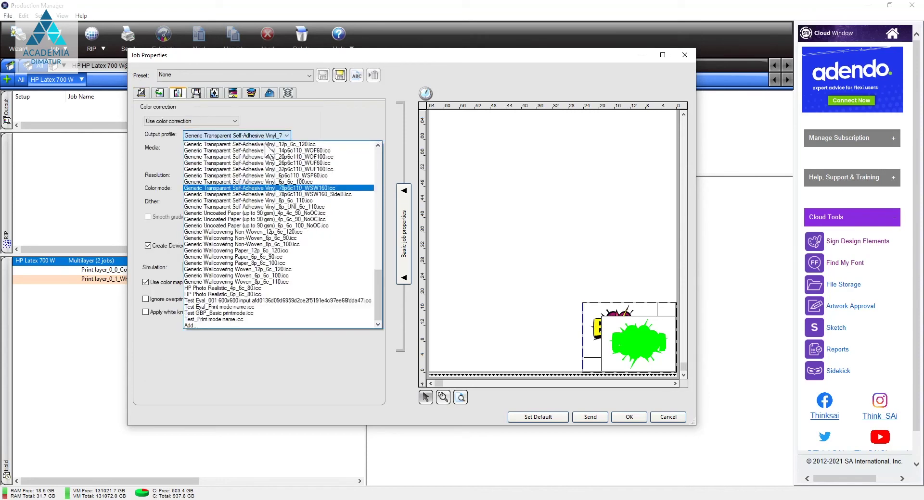
click(306, 164)
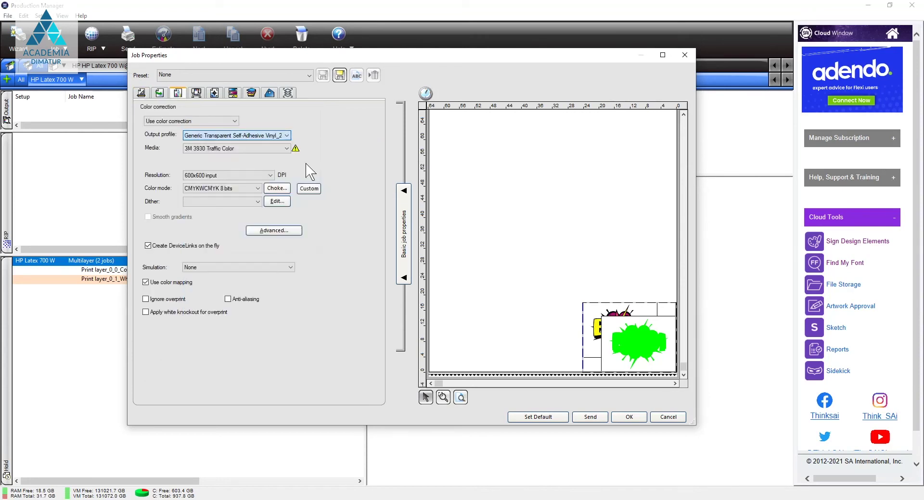
Inspect the Color Artwork and White layers, toggling their preview, then cancel without saving.
click(288, 93)
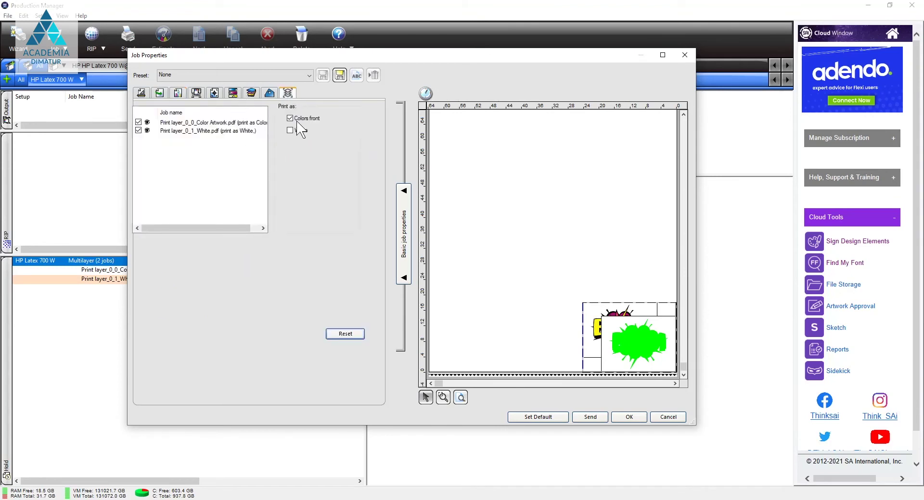
click(231, 123)
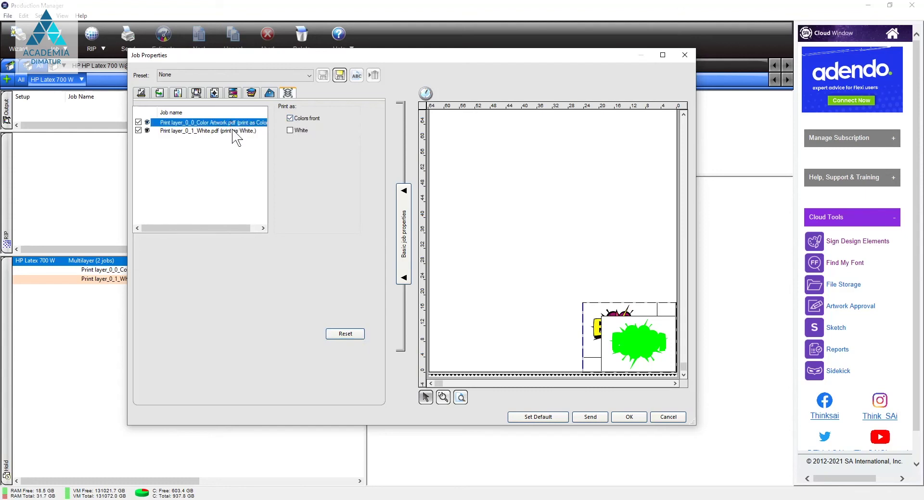
click(232, 131)
click(138, 122)
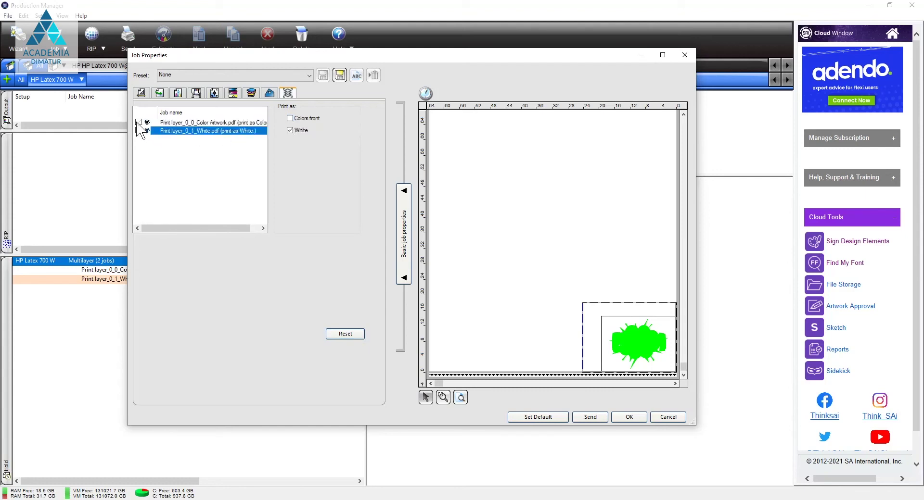
click(138, 123)
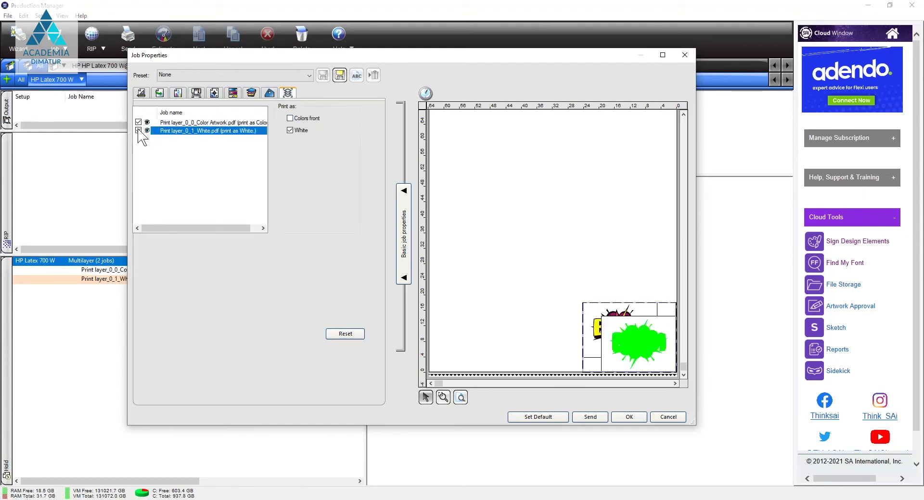
click(254, 123)
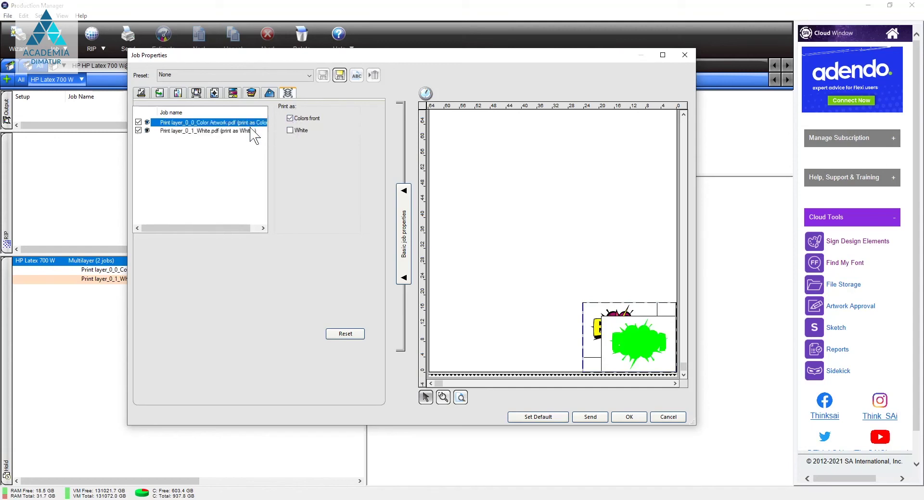
click(250, 130)
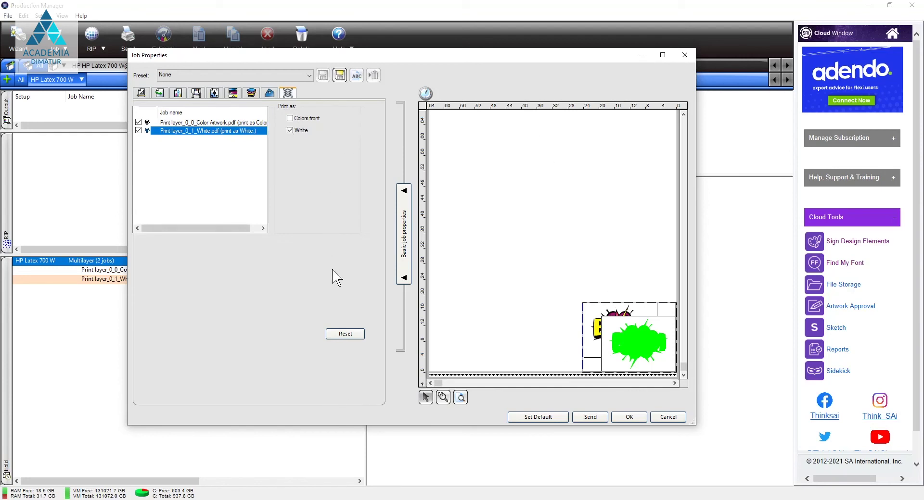
click(676, 417)
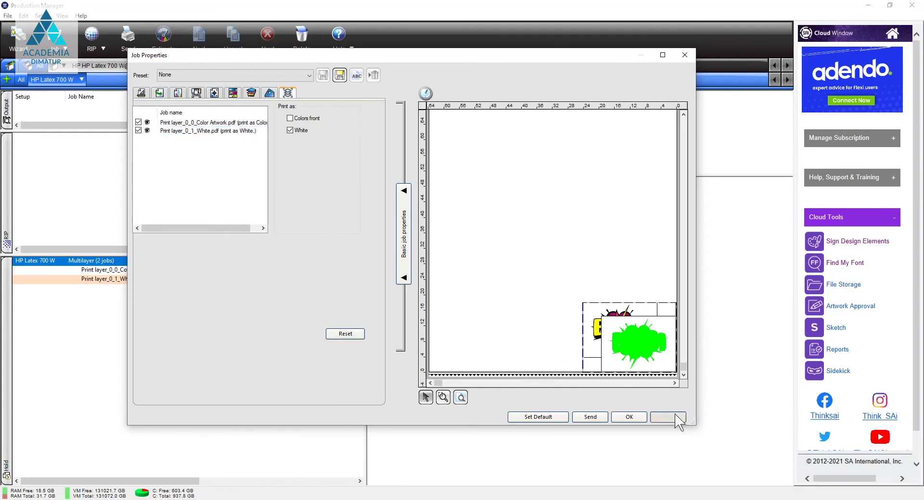
Delete the two-layer BOOM Multilayer job from the queue.
right_click(64, 263)
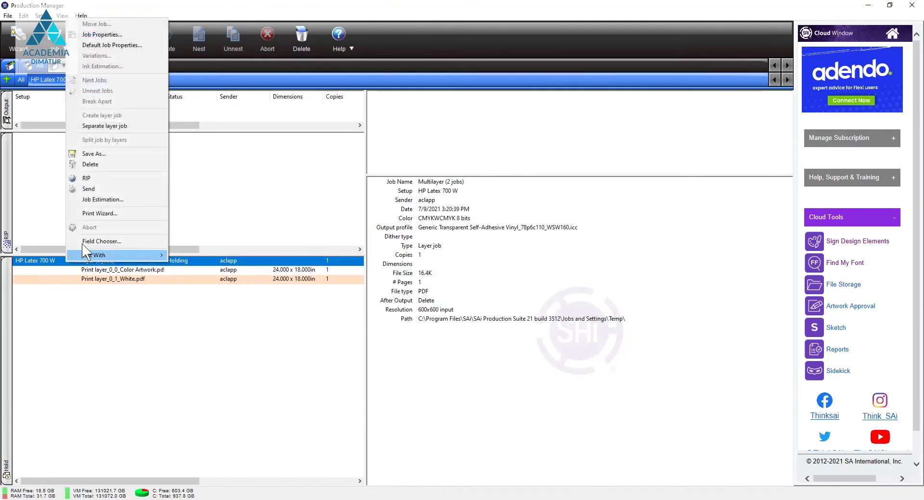
click(94, 165)
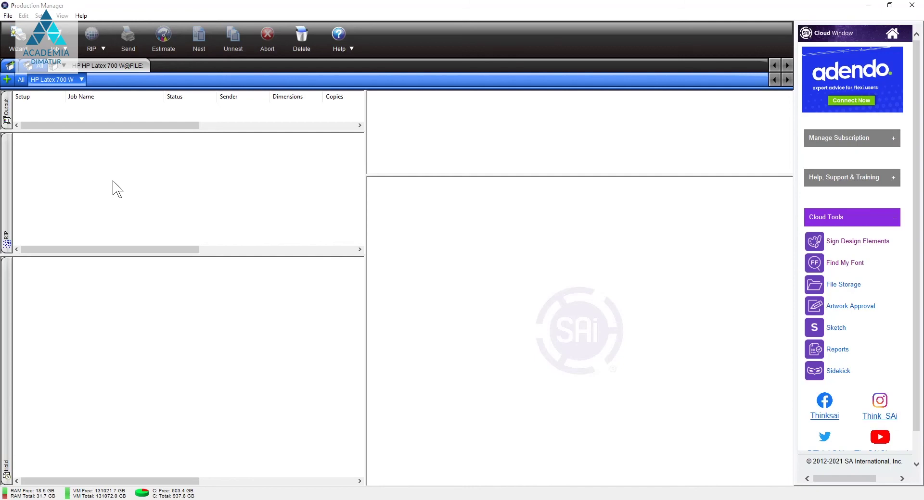
click(81, 80)
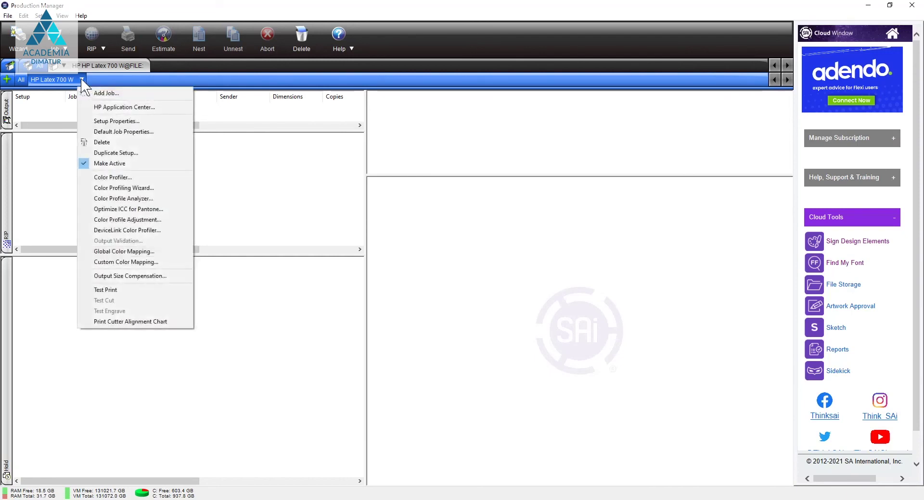
Add File A.jpg, File B.jpg and File C.jpg from Flexi Samples as three new jobs.
click(98, 93)
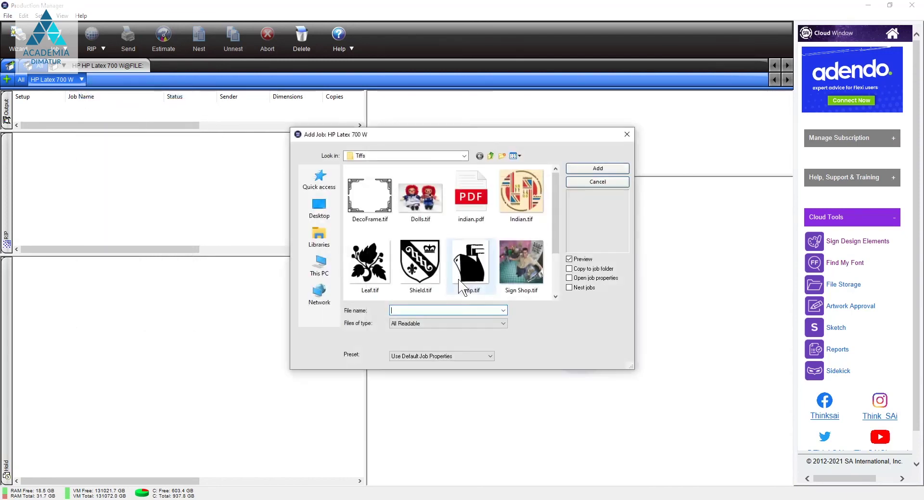
click(490, 156)
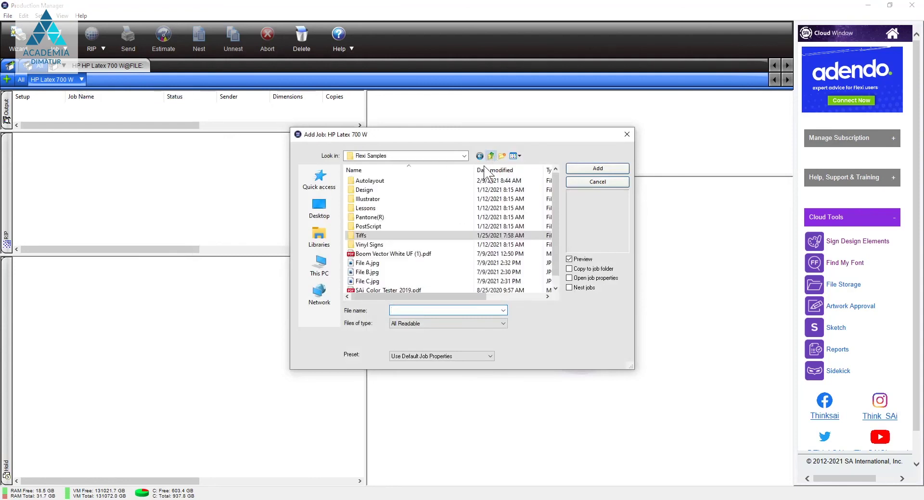
click(381, 264)
shift+click(368, 281)
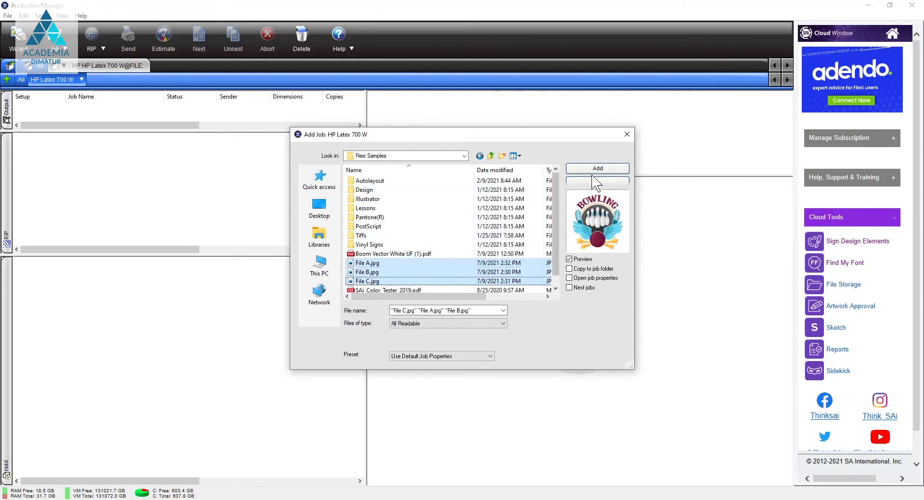
click(371, 272)
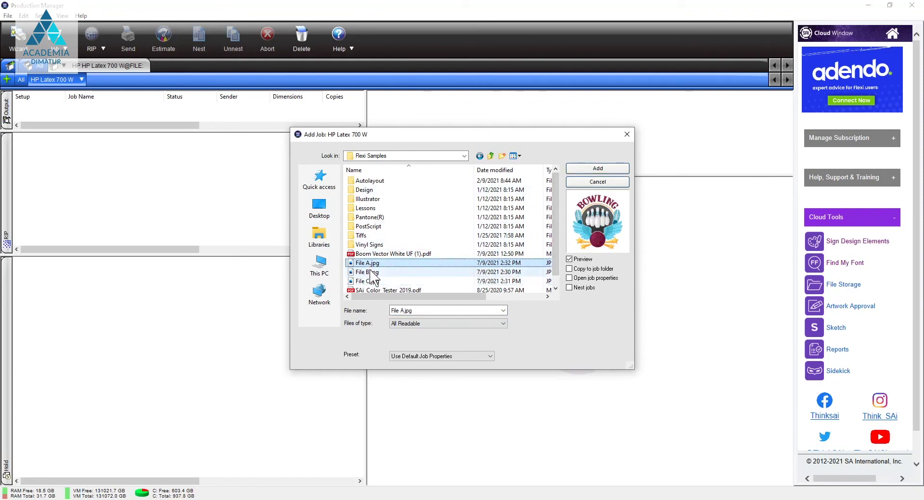
click(373, 281)
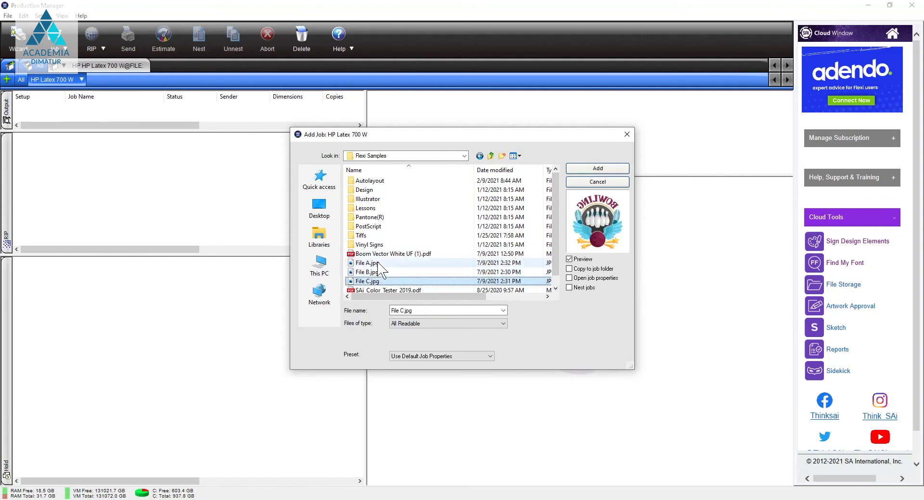
click(378, 263)
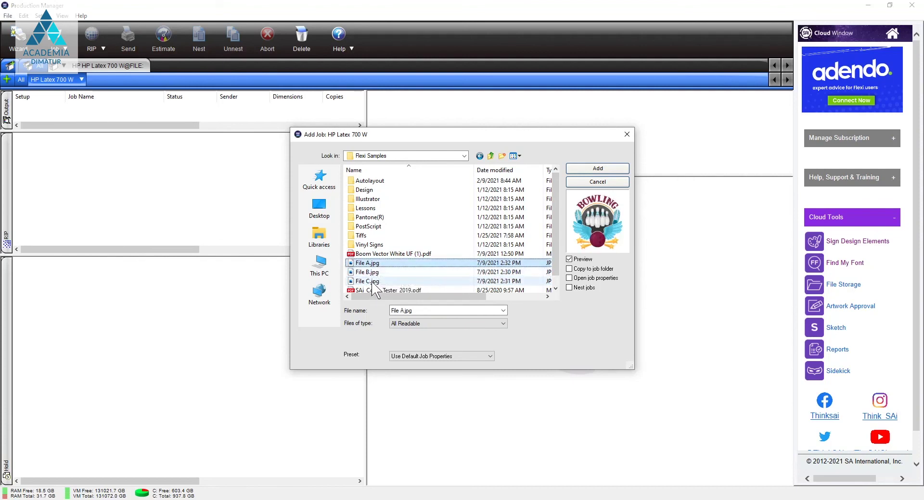
shift+click(373, 281)
click(596, 168)
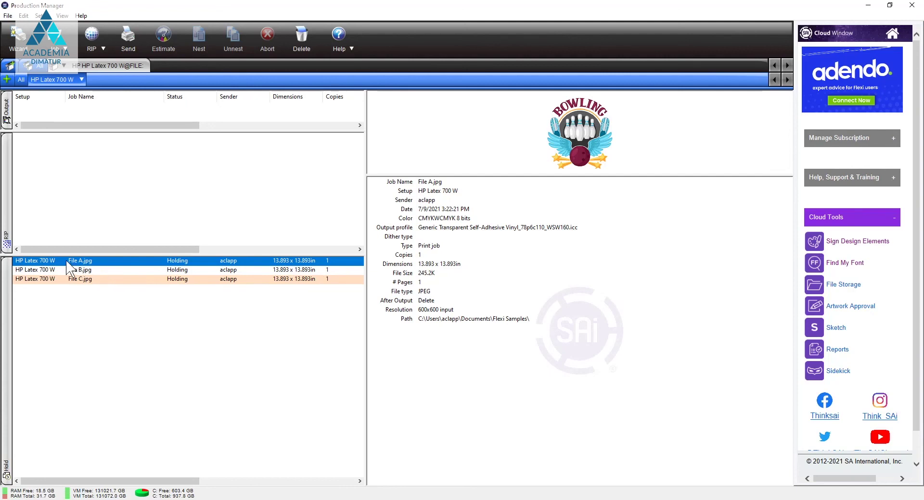
Combine the File A, B and C jobs into a layer job: A colours front, B white, C colours back.
click(70, 282)
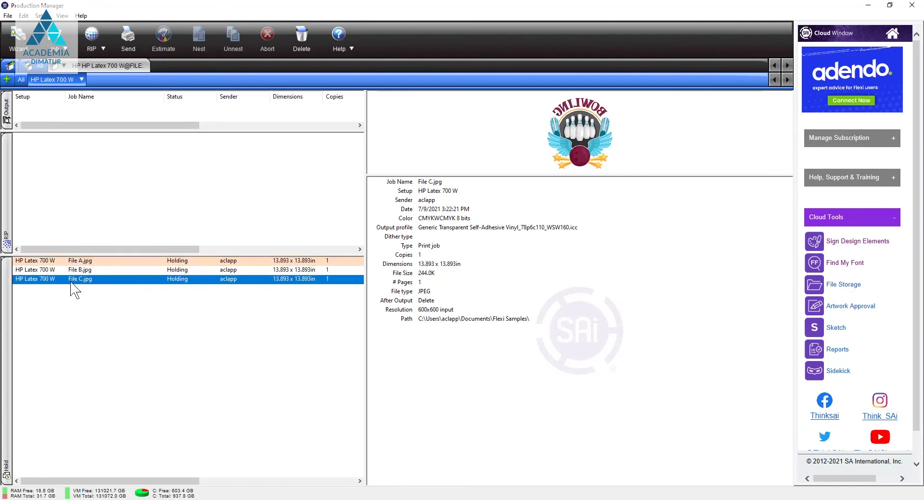
click(56, 261)
shift+click(52, 280)
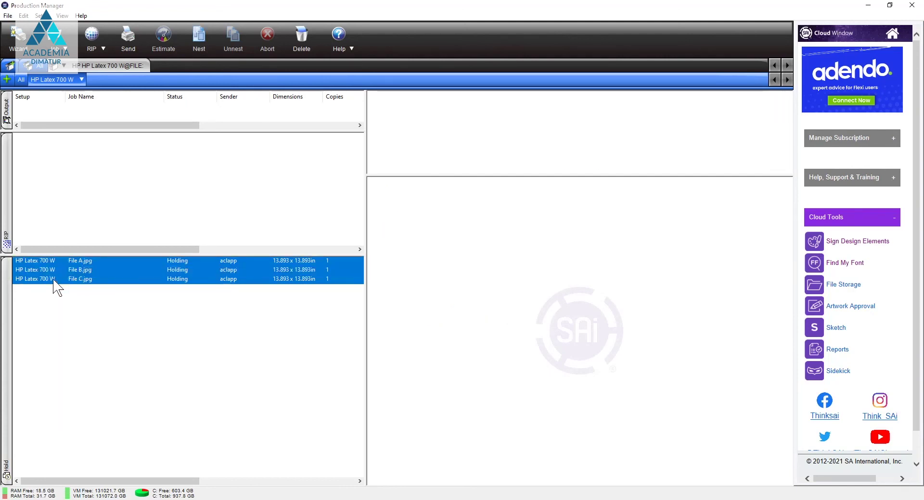
right_click(50, 273)
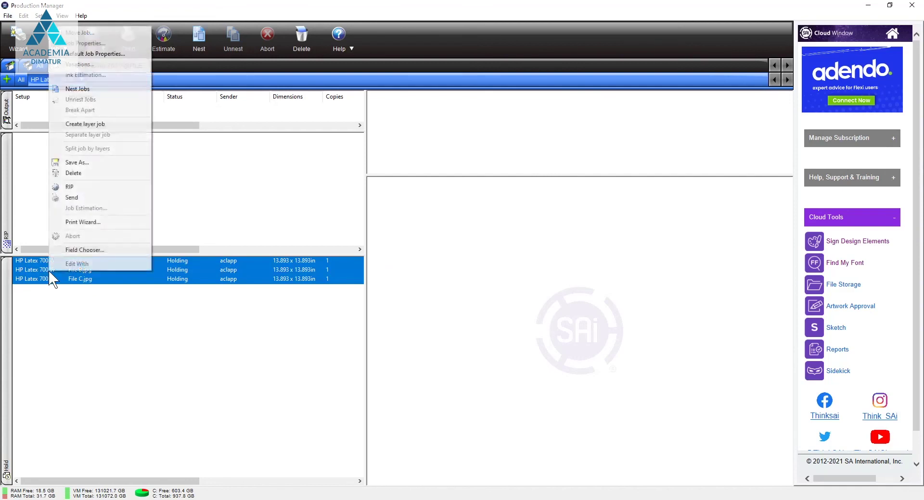
click(99, 126)
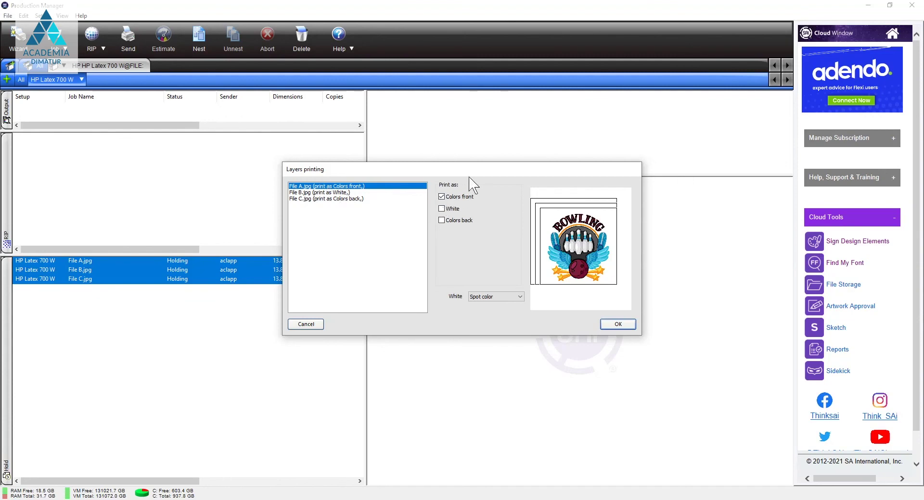
click(336, 192)
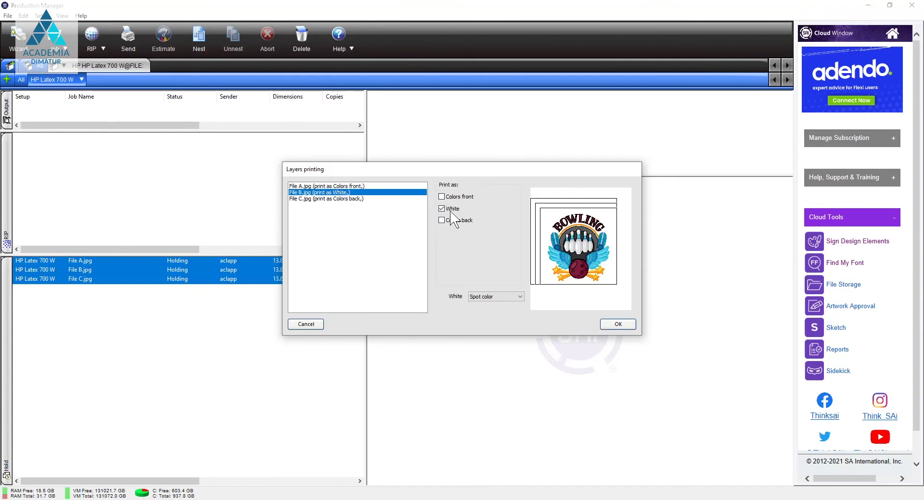
click(331, 199)
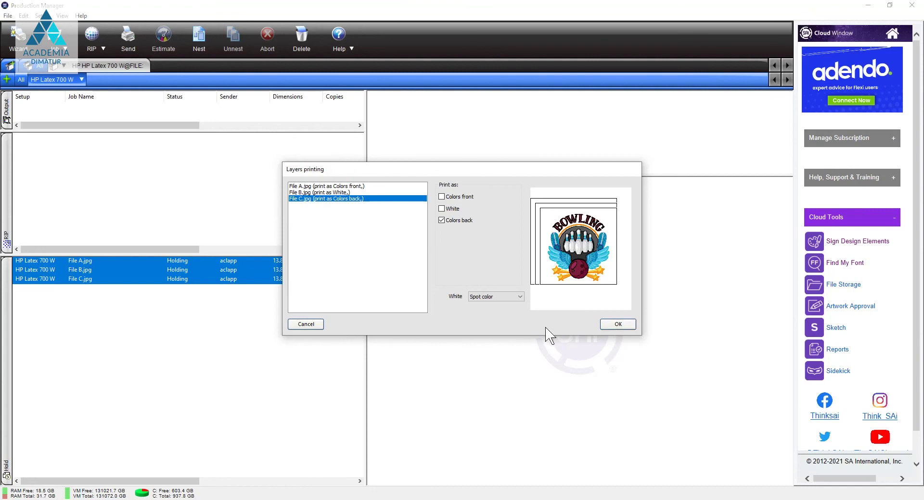
click(608, 325)
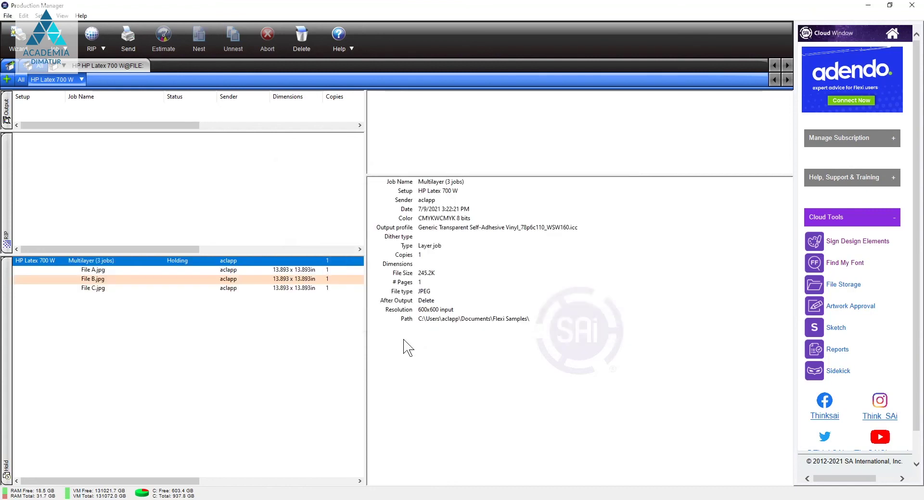
Open the Multilayer (3 jobs) properties and review the File B and File C layer settings.
double_click(94, 262)
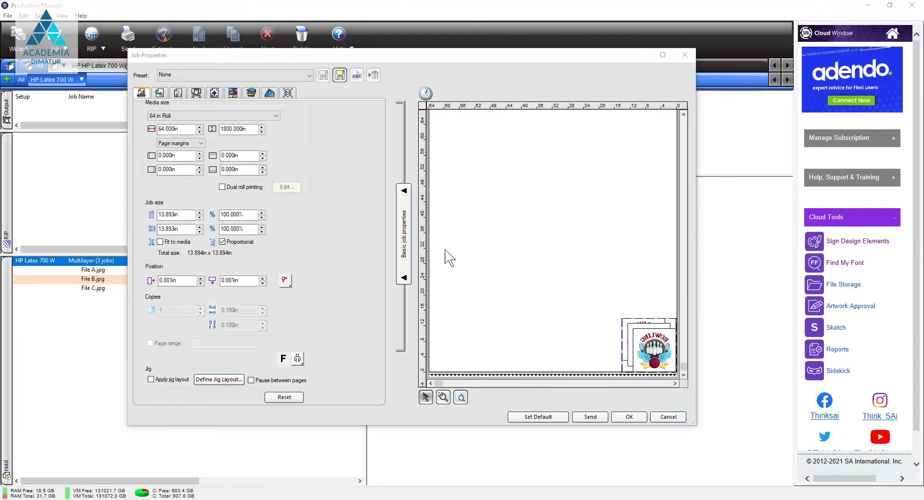
click(289, 94)
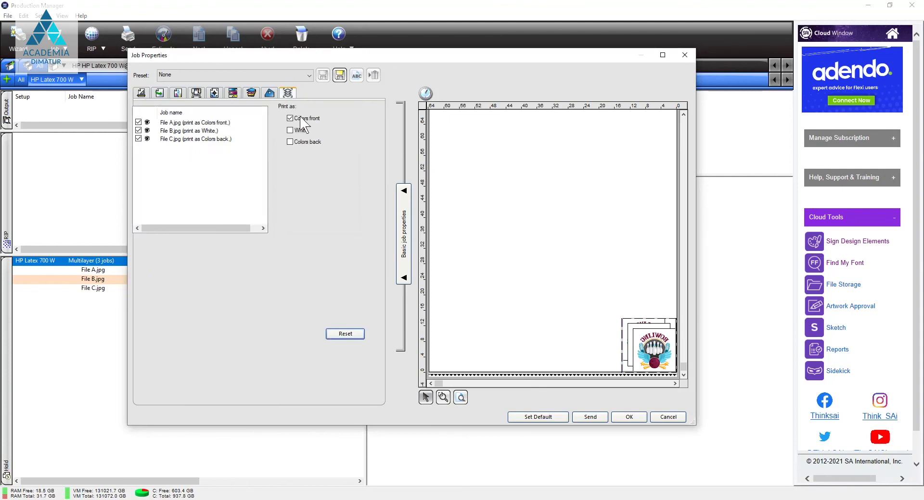
click(219, 131)
click(214, 139)
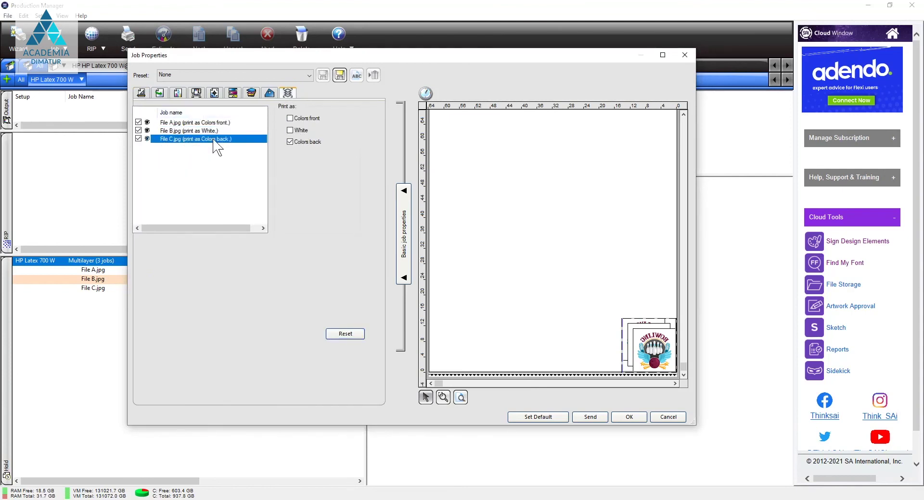
Toggle the File A and File C layers off and back on, leaving all three enabled.
click(139, 123)
click(139, 122)
click(138, 140)
click(139, 139)
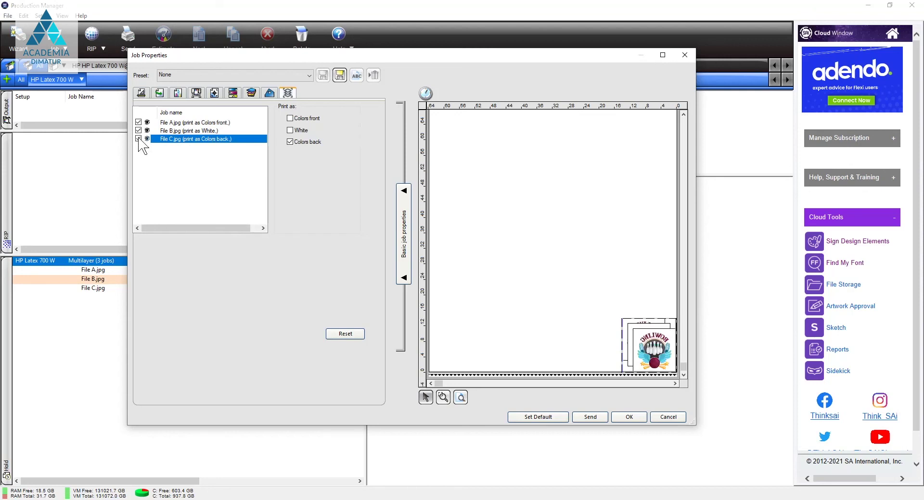